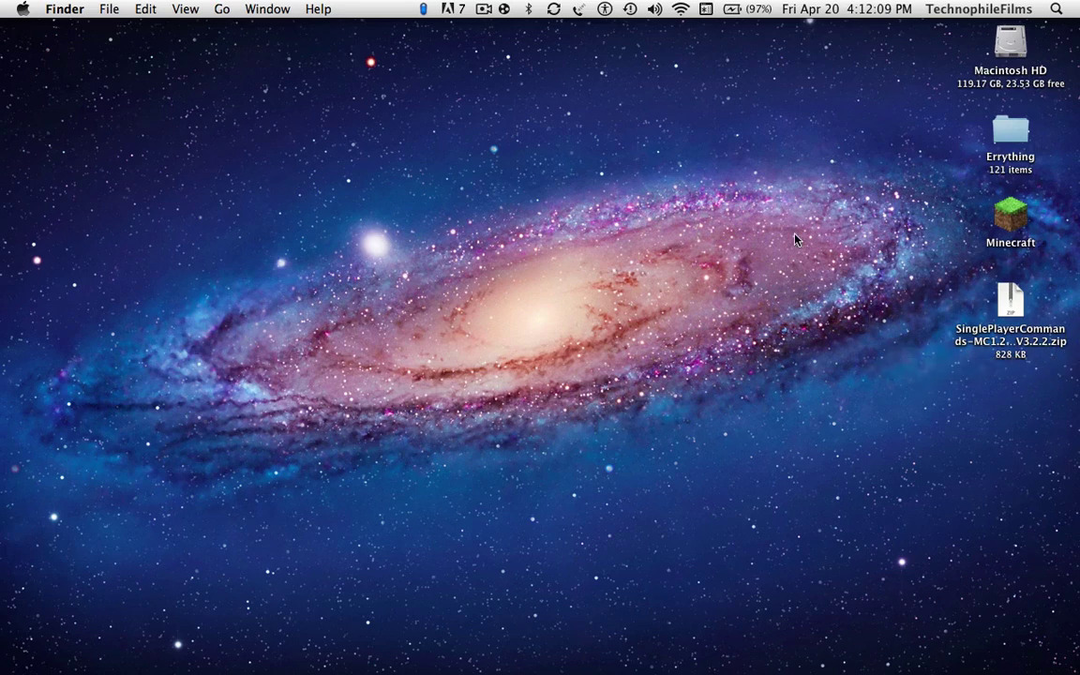
Step: Extract the SinglePlayerCommands zip, move the extracted folder below it and open it
double_click(1010, 309)
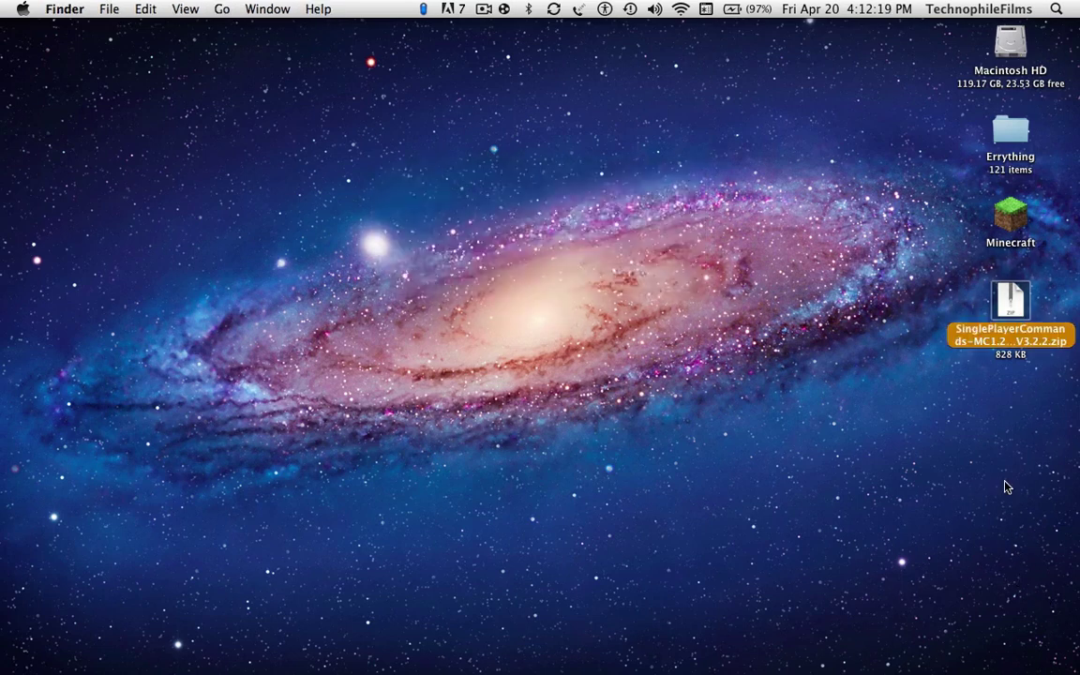
mouse_move(1015, 361)
left_mouse_down()
mouse_move(1022, 412)
mouse_move(1001, 395)
left_mouse_up()
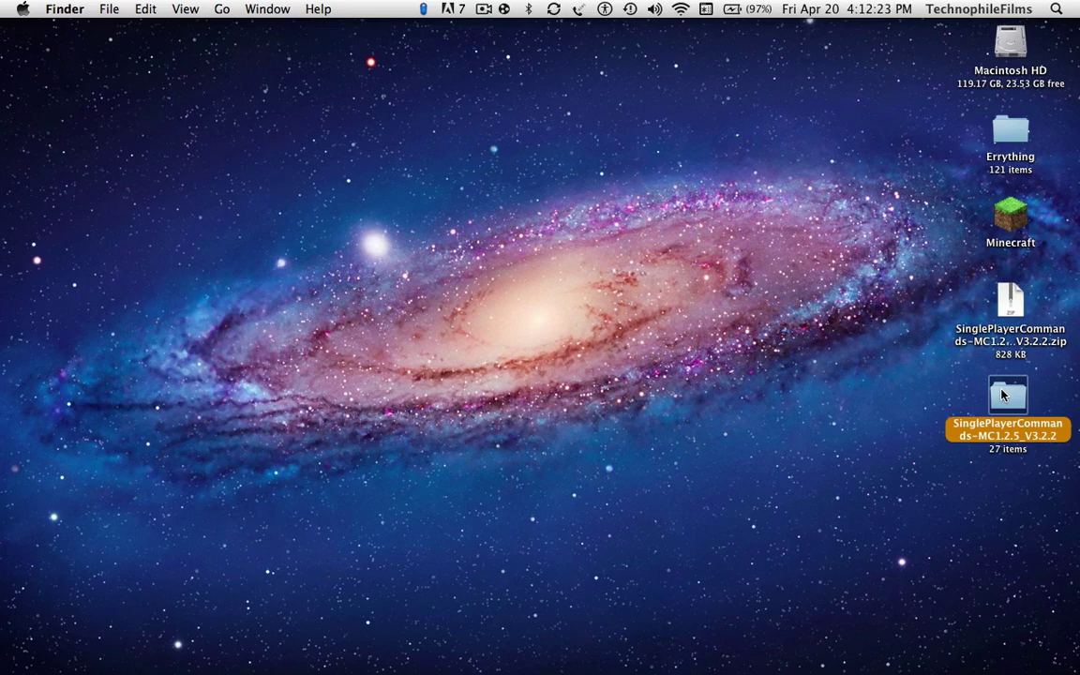
double_click(1001, 394)
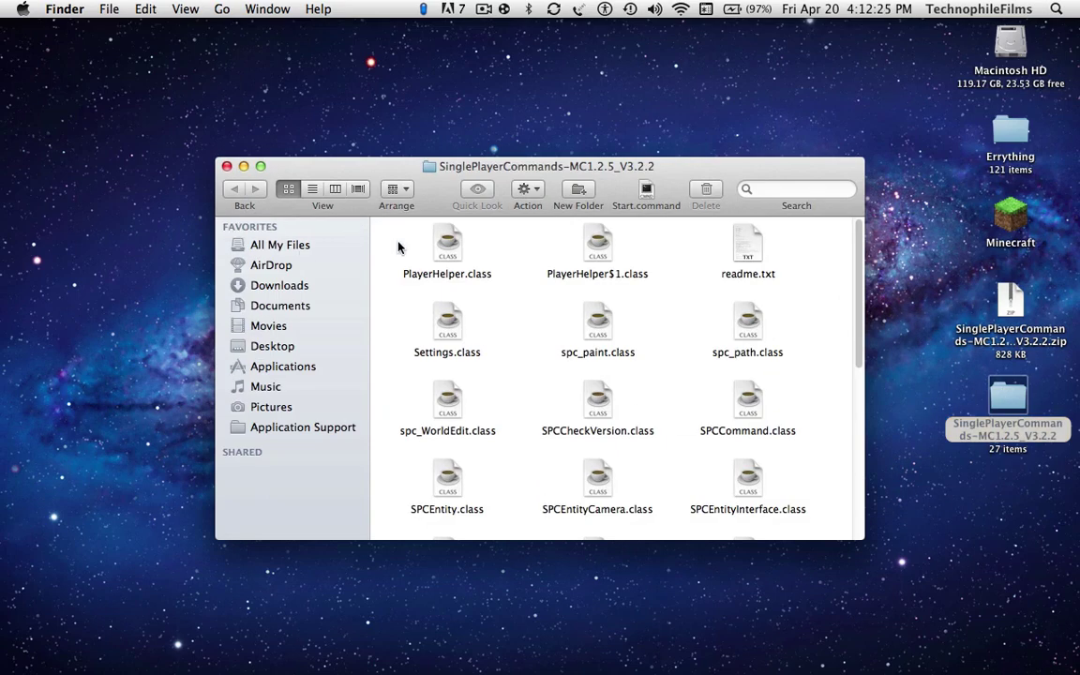
Step: Select all of the mod's files except readme.txt
mouse_move(410, 249)
left_mouse_down()
mouse_move(662, 602)
mouse_move(784, 605)
mouse_move(837, 591)
left_mouse_up()
scroll(759, 398, "up", 10)
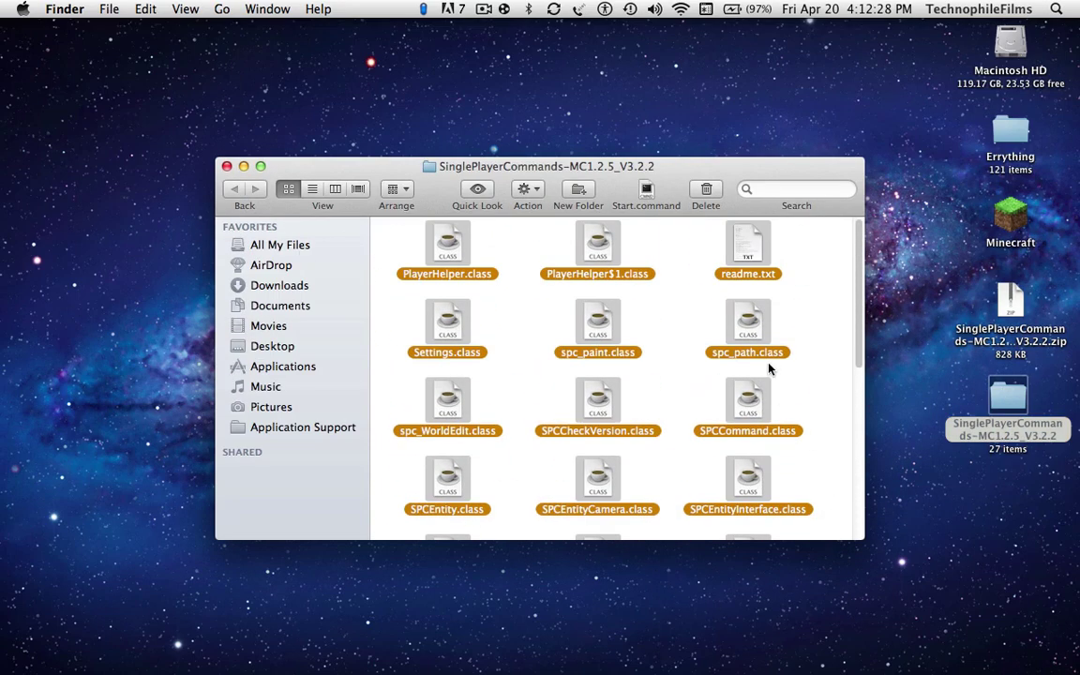
left_click(743, 258, "super")
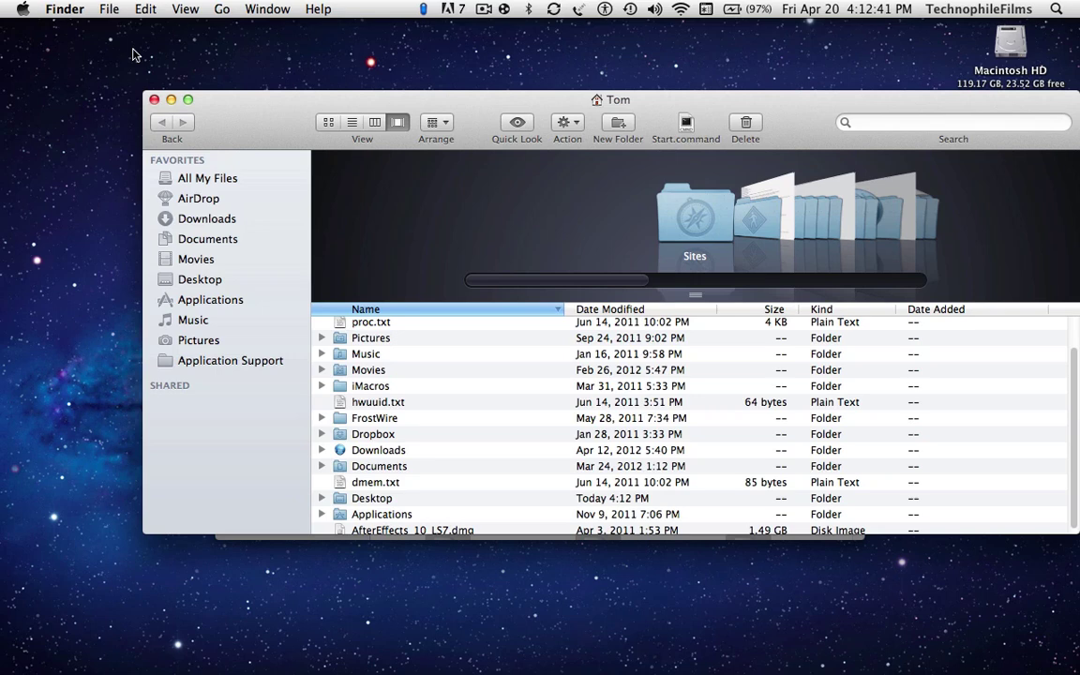
Step: Go to the folder path ~/Library/Application Support
key("super+shift+g")
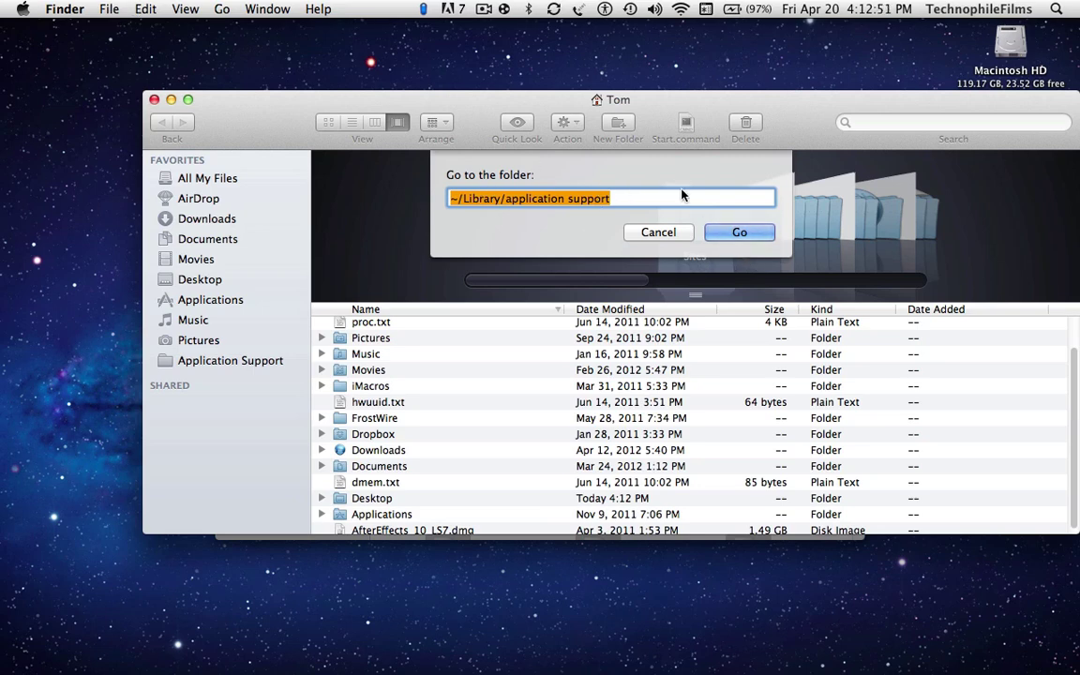
key("Return")
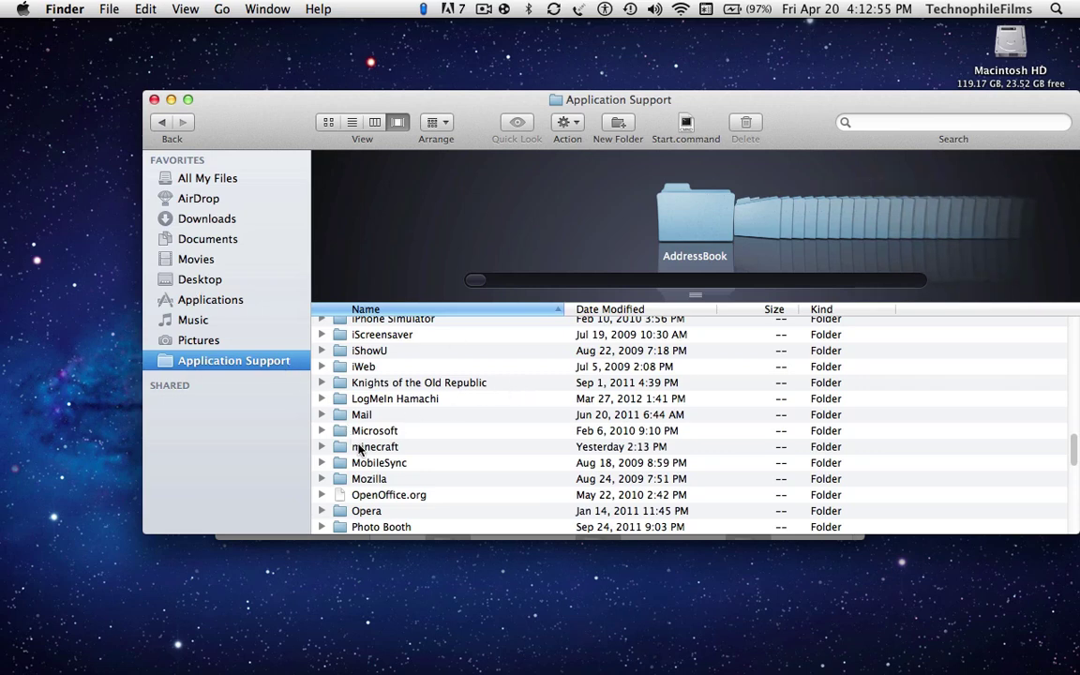
Step: In minecraft > bin, unpack minecraft.jar with The Unarchiver
double_click(358, 447)
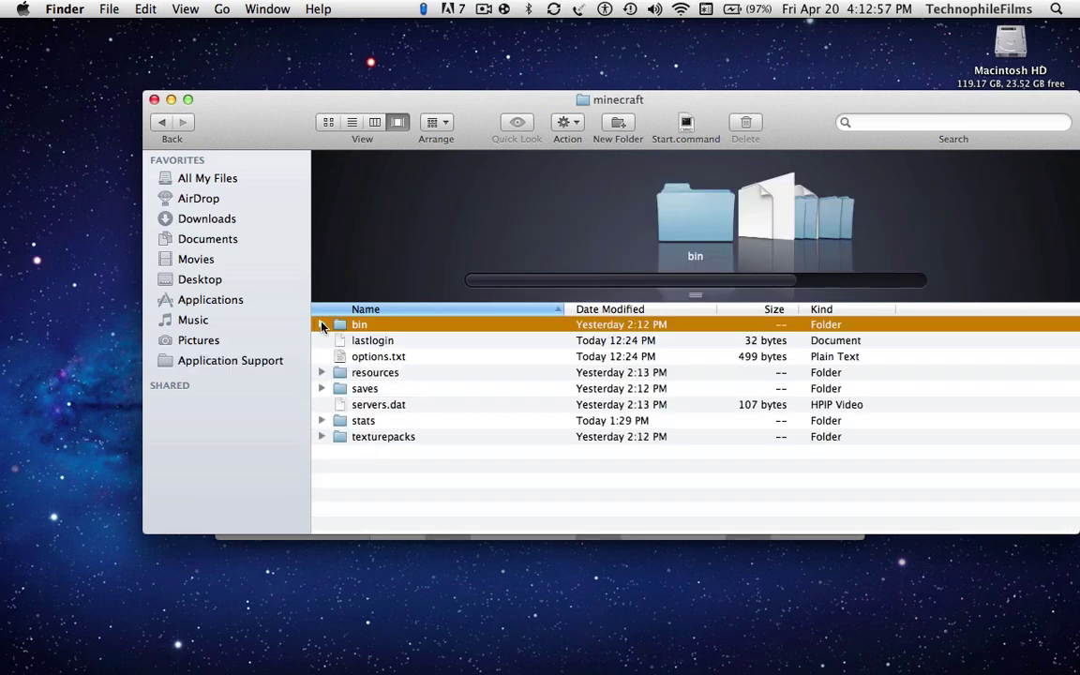
double_click(350, 324)
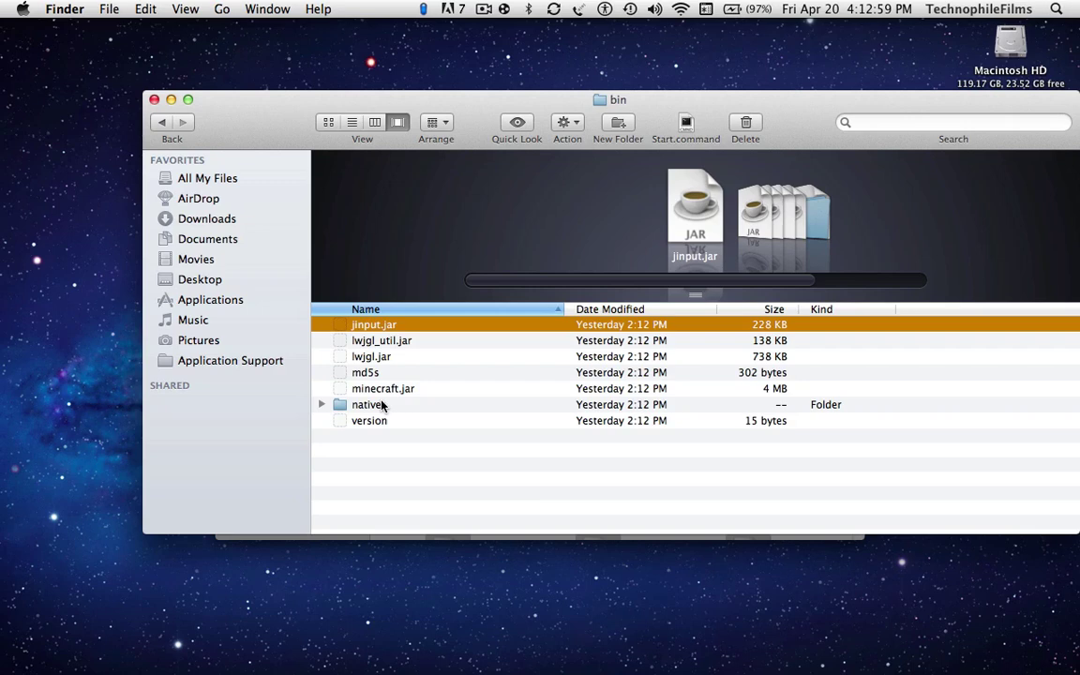
left_click(379, 391)
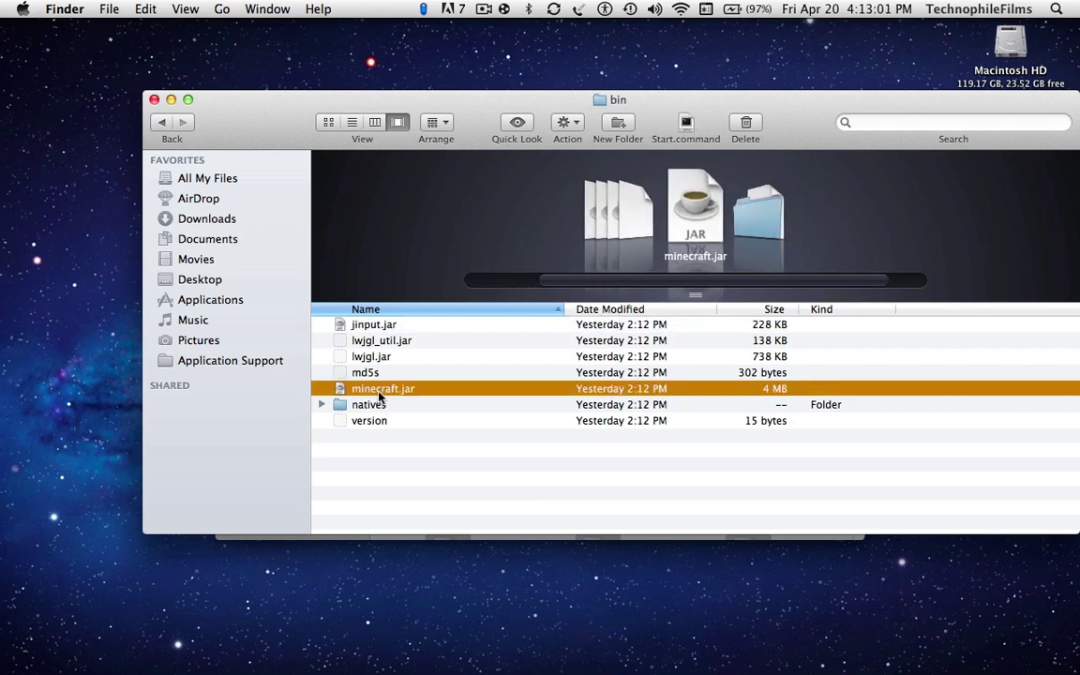
right_click(379, 394)
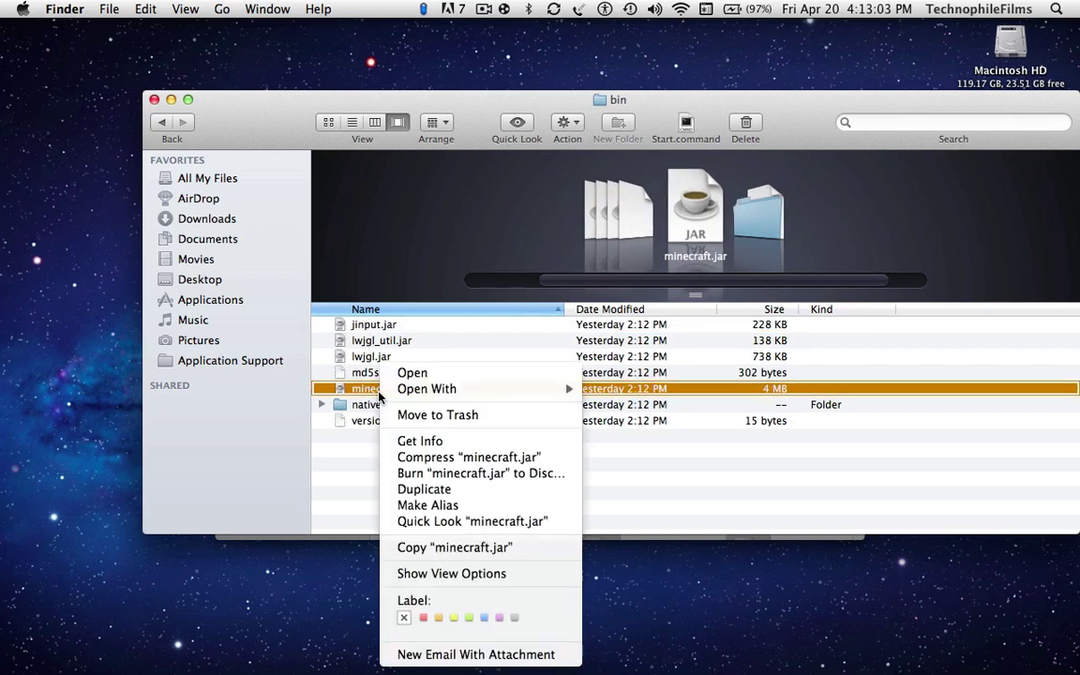
mouse_move(409, 389)
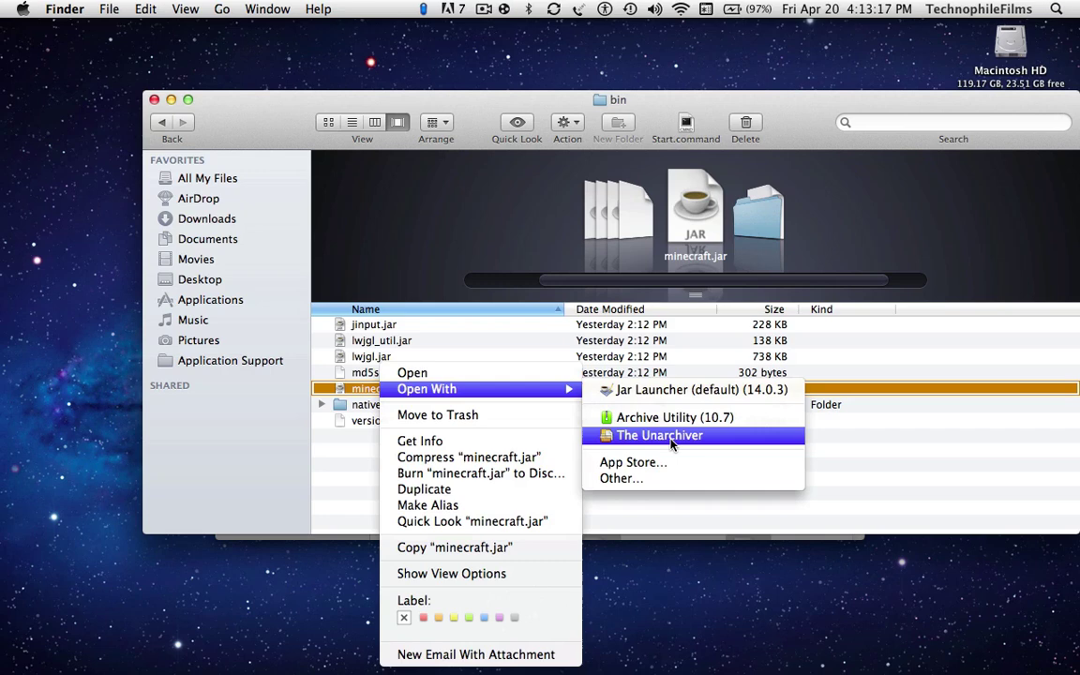
left_click(671, 437)
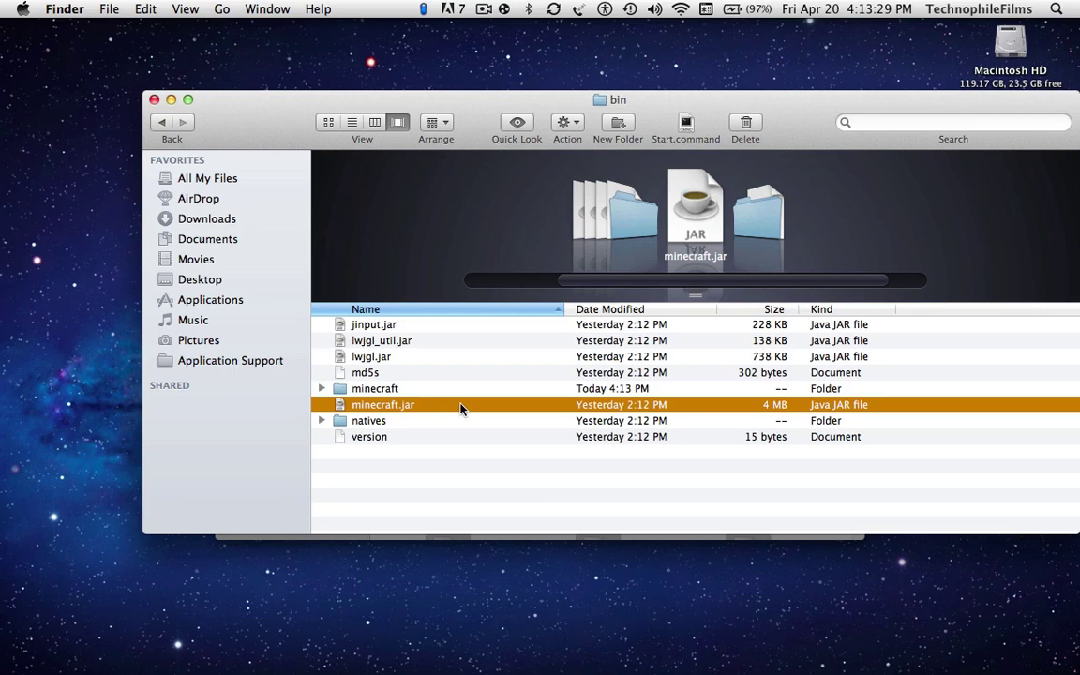
Step: Delete the original minecraft.jar and rename the extracted minecraft folder to minecraft.jar
left_click(747, 131)
left_click(338, 389)
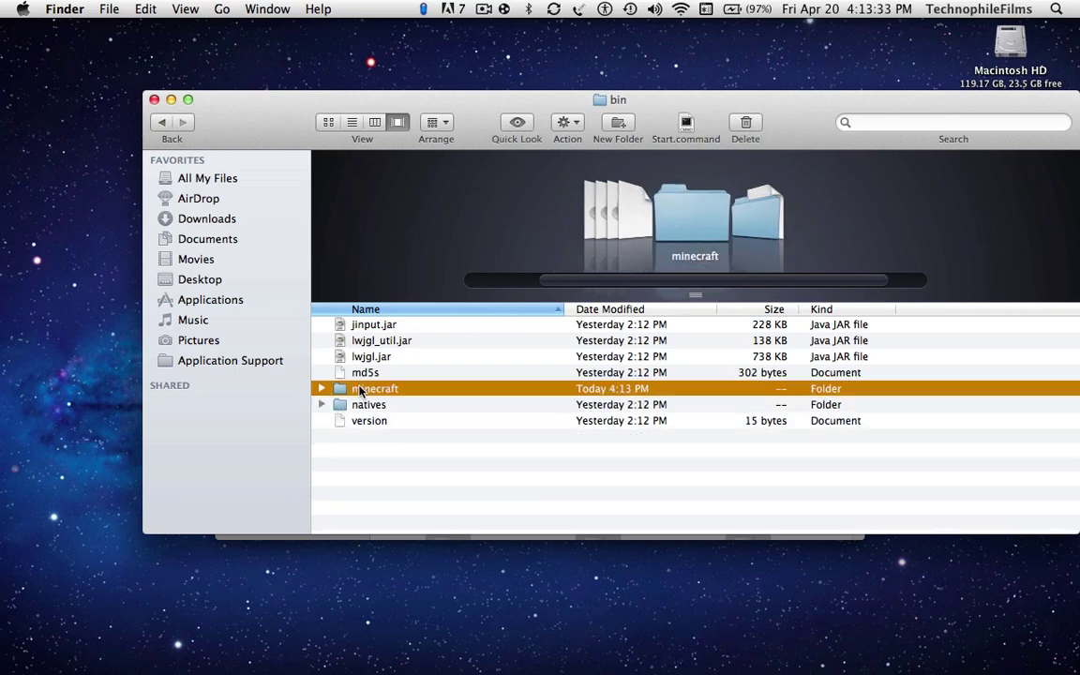
left_click(361, 392)
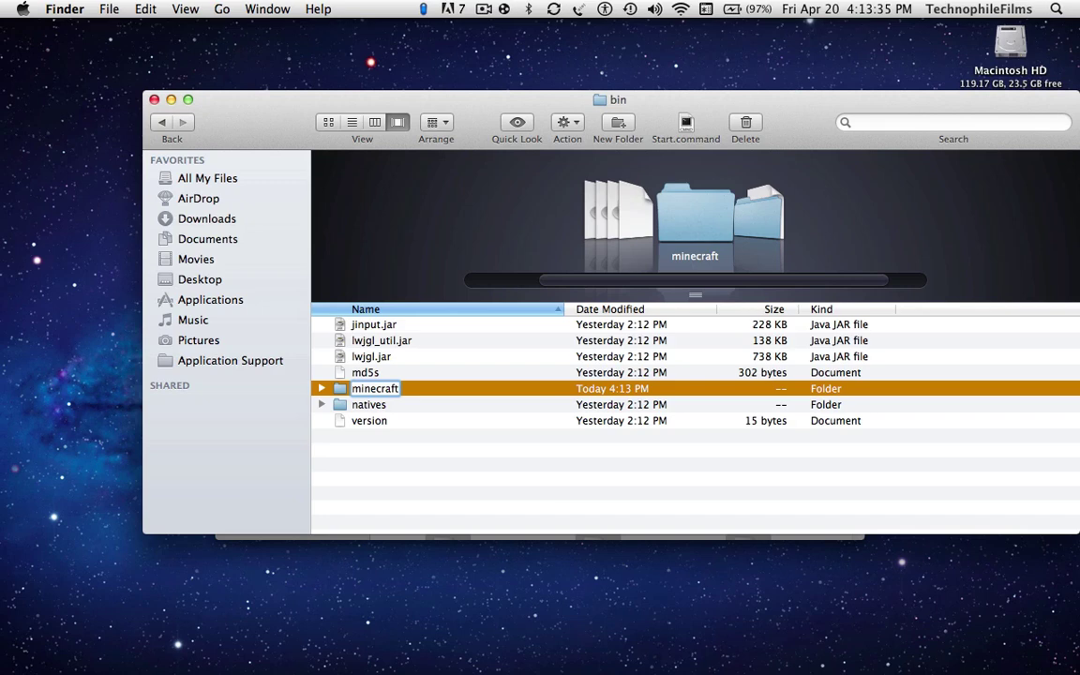
type(".jar")
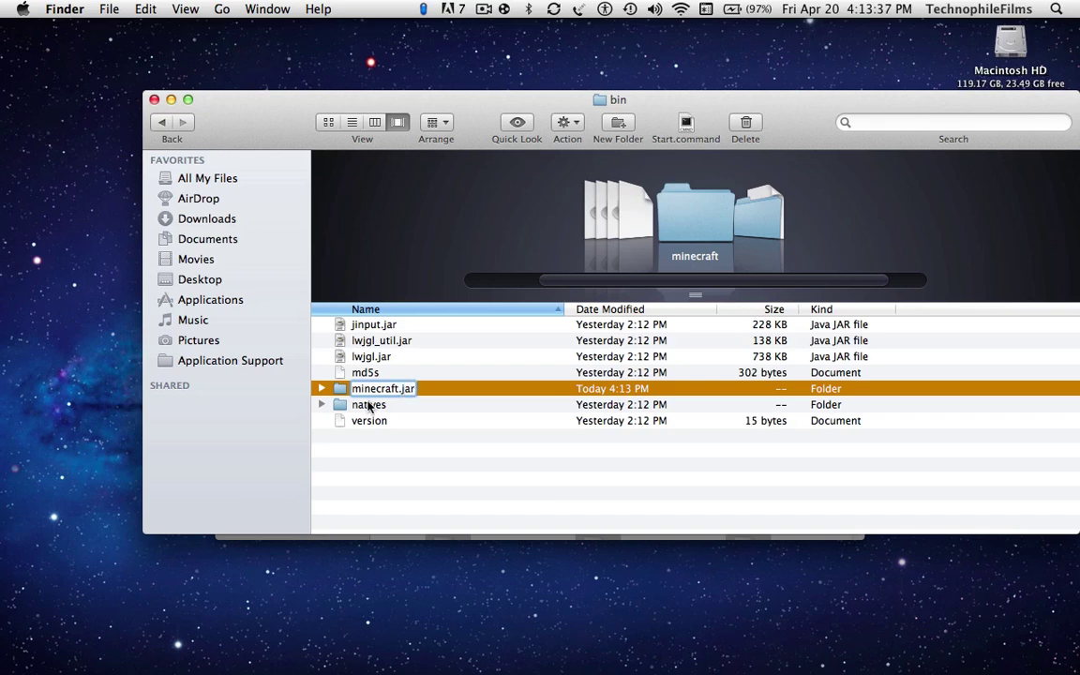
key("Return")
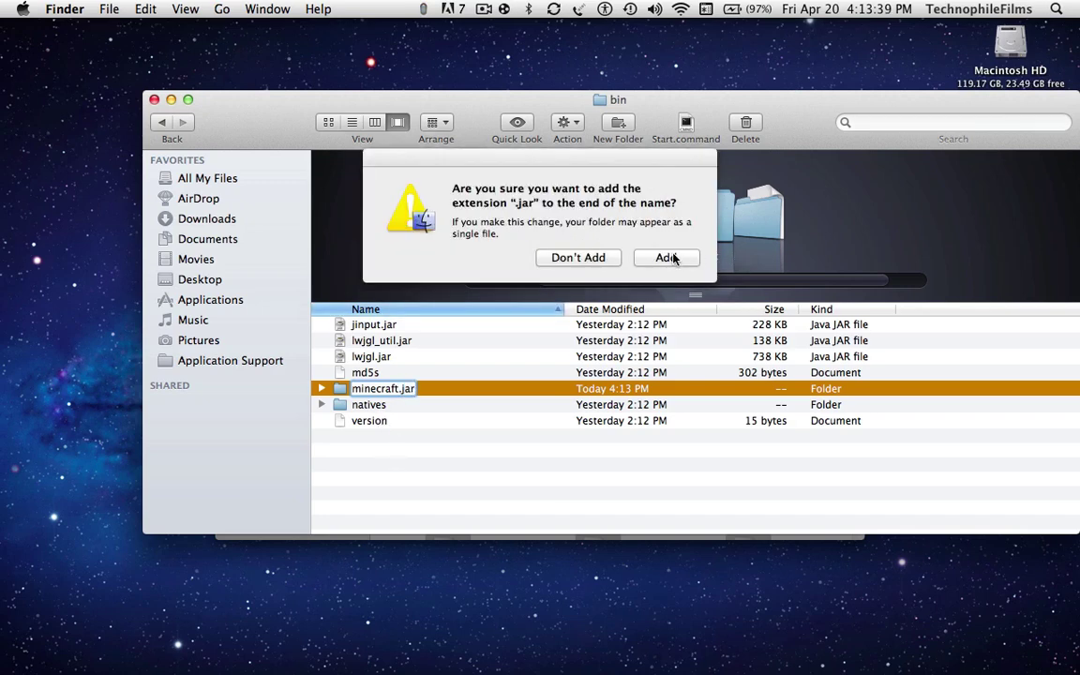
left_click(673, 259)
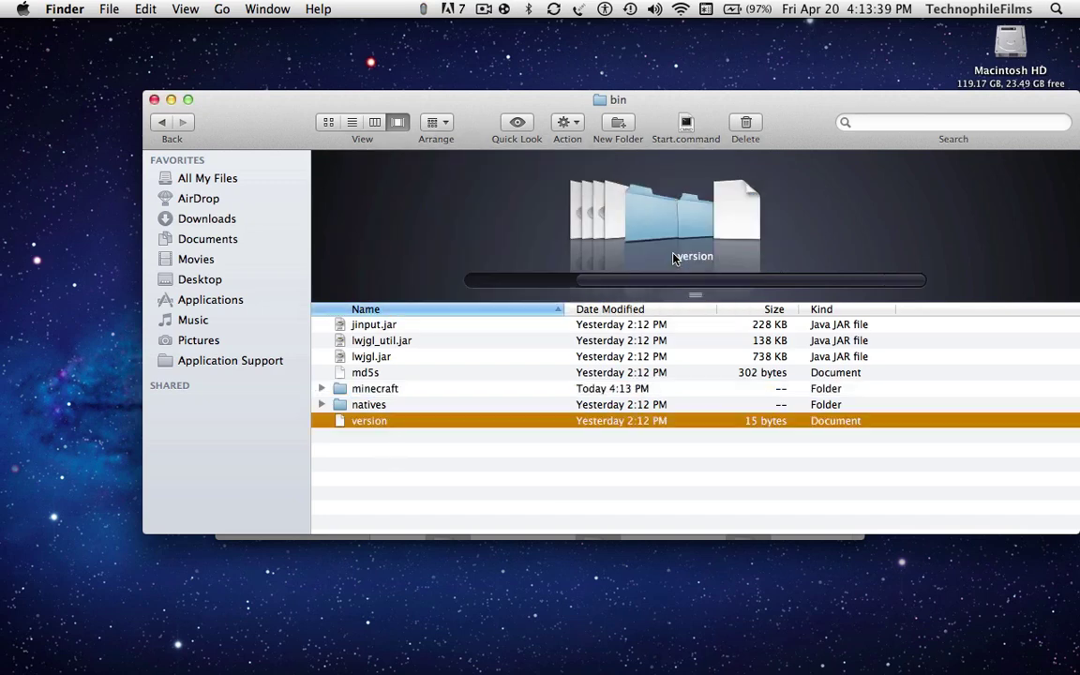
left_click(403, 392)
Step: Open the minecraft.jar folder and delete its META-INF folder
double_click(403, 393)
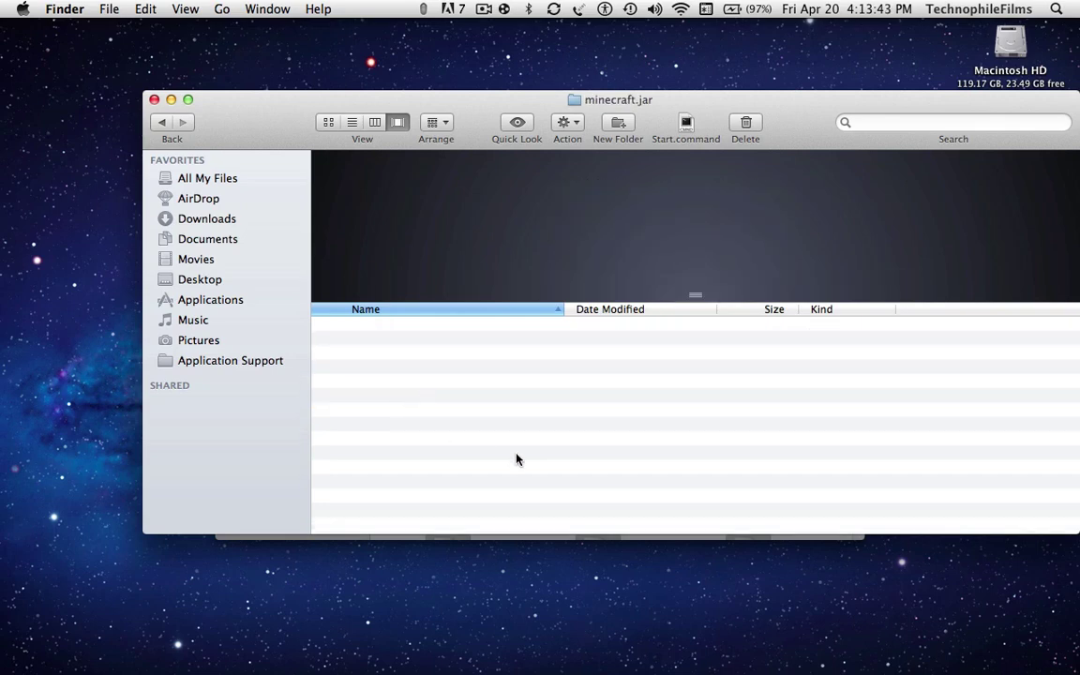
scroll(475, 433, "down", 15)
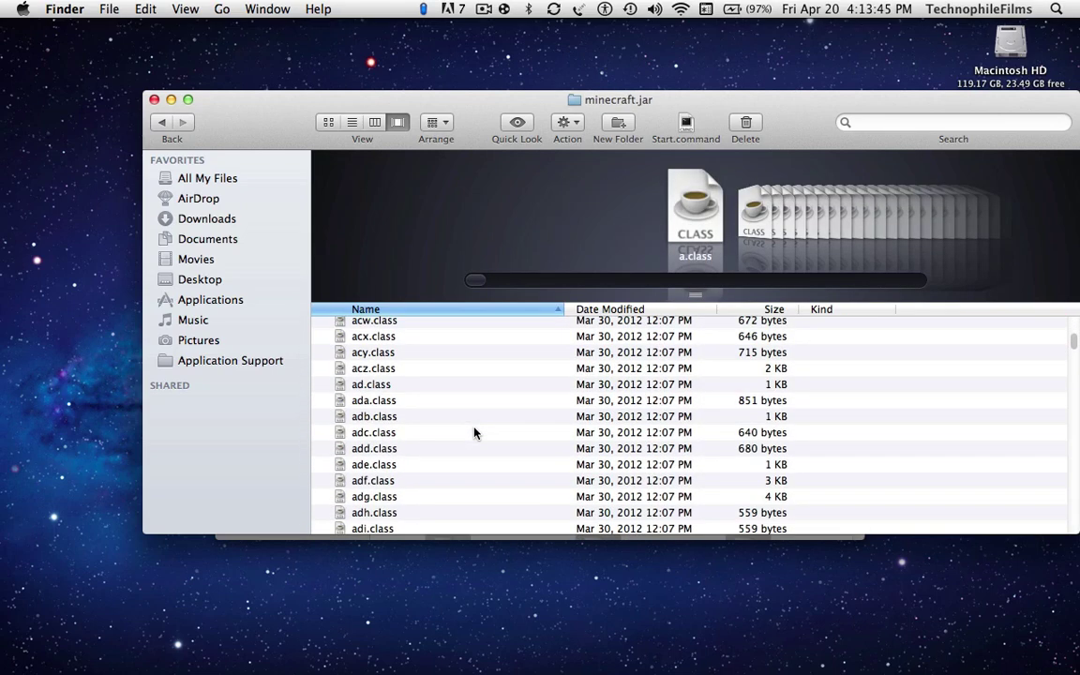
scroll(474, 433, "down", 20)
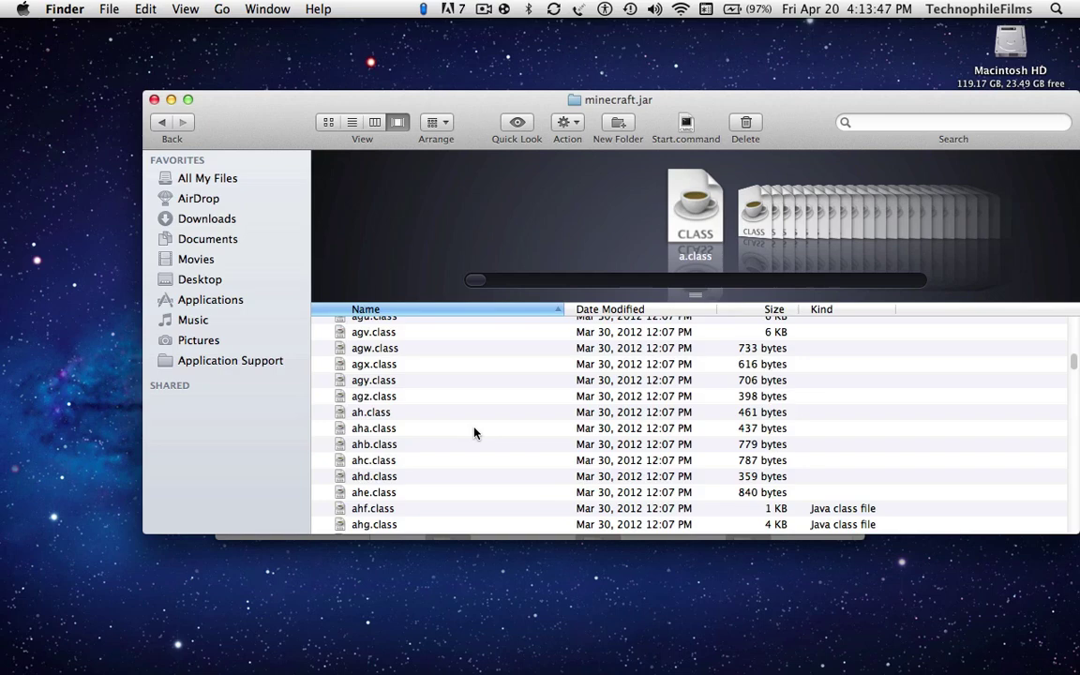
scroll(475, 433, "down", 20)
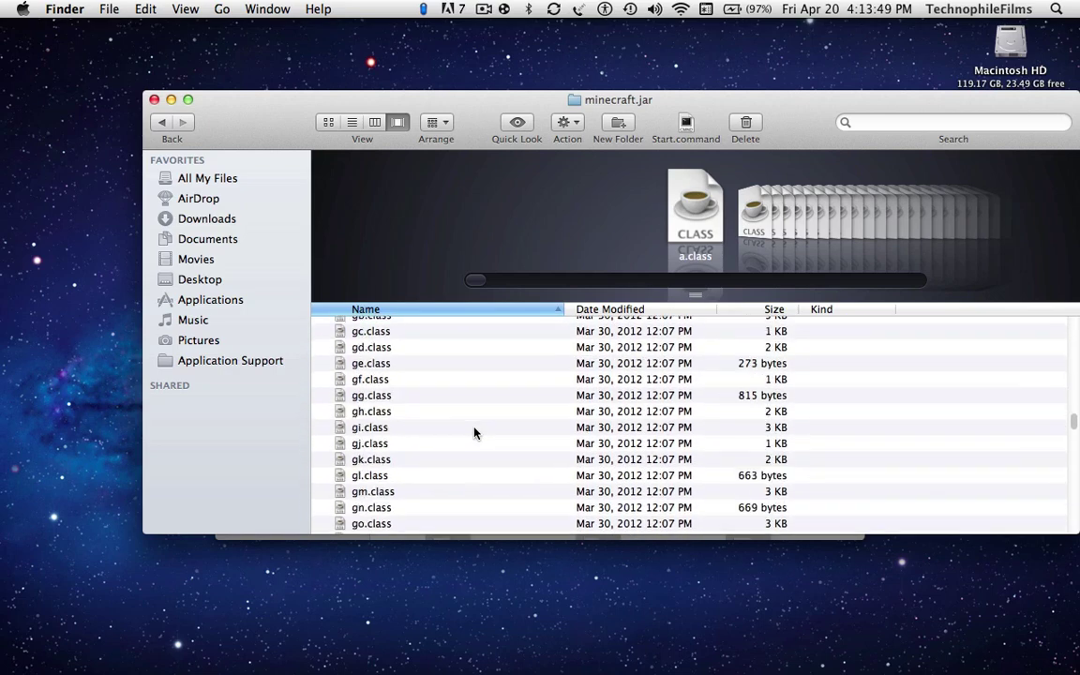
scroll(474, 433, "down", 20)
scroll(474, 433, "up", 20)
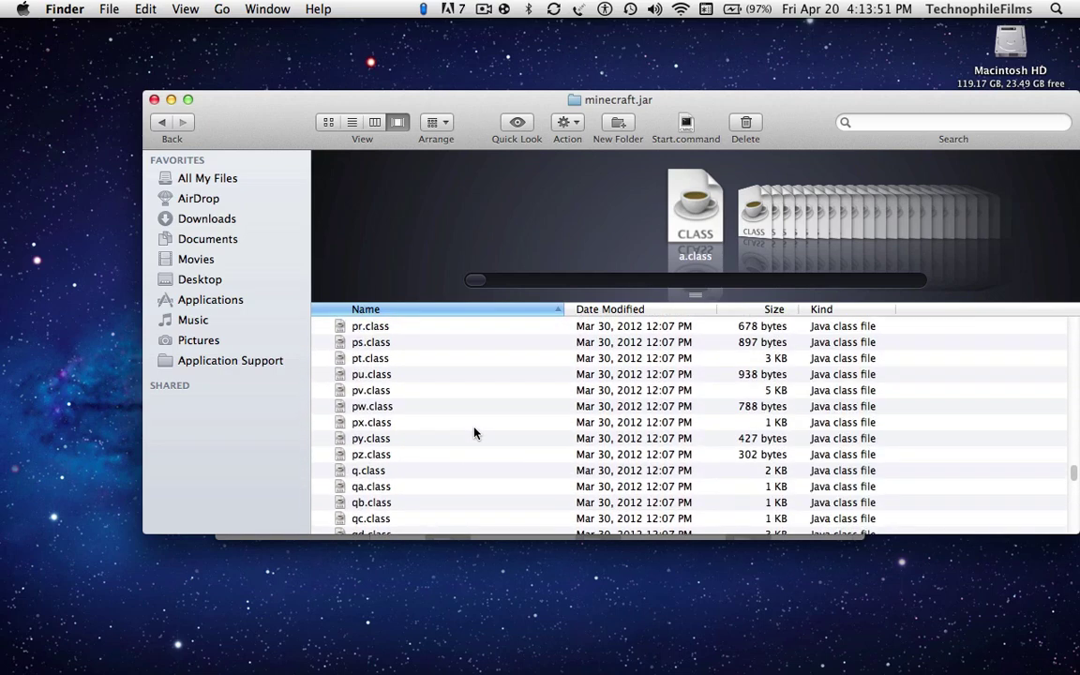
scroll(474, 433, "up", 10)
scroll(474, 433, "down", 3)
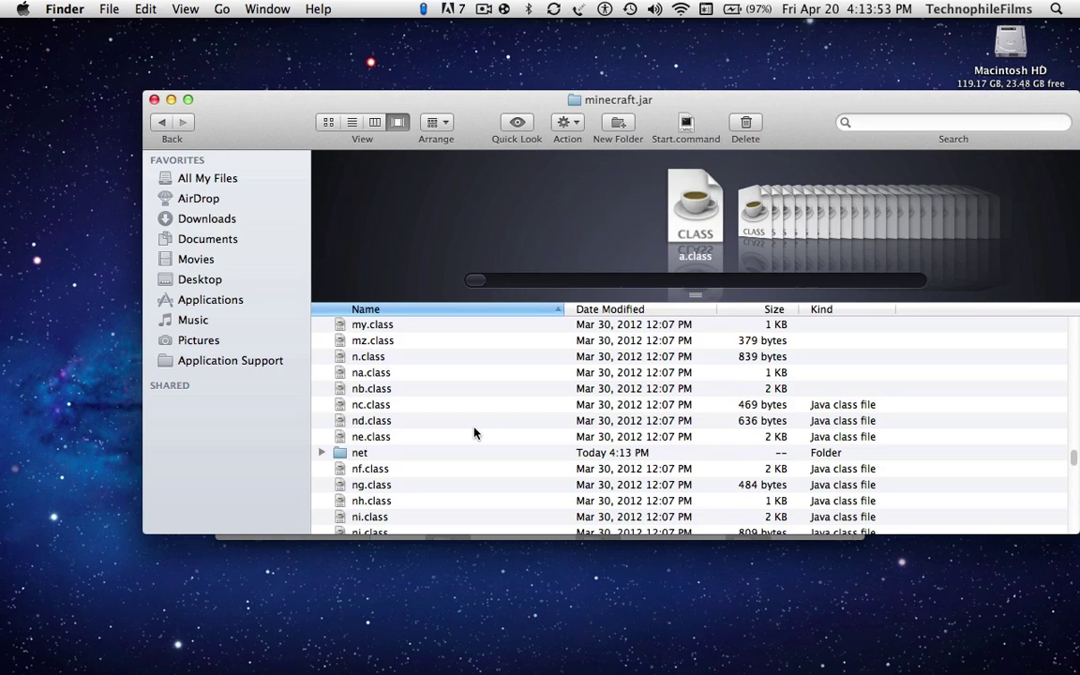
scroll(474, 433, "up", 2)
scroll(475, 433, "up", 15)
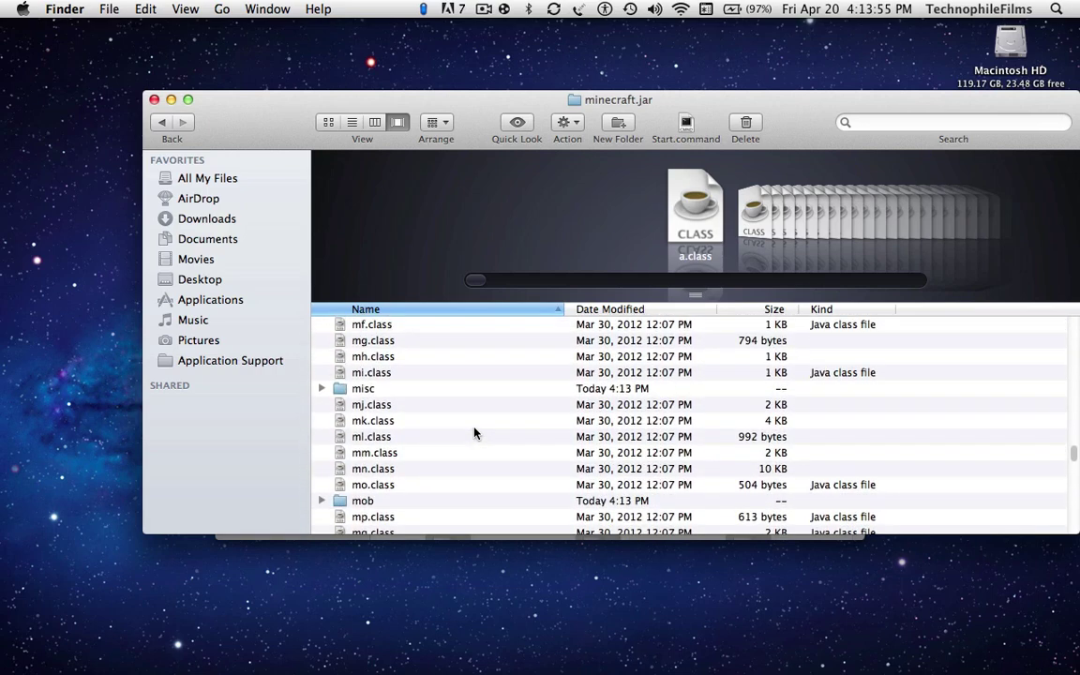
scroll(450, 455, "up", 2)
scroll(427, 478, "down", 4)
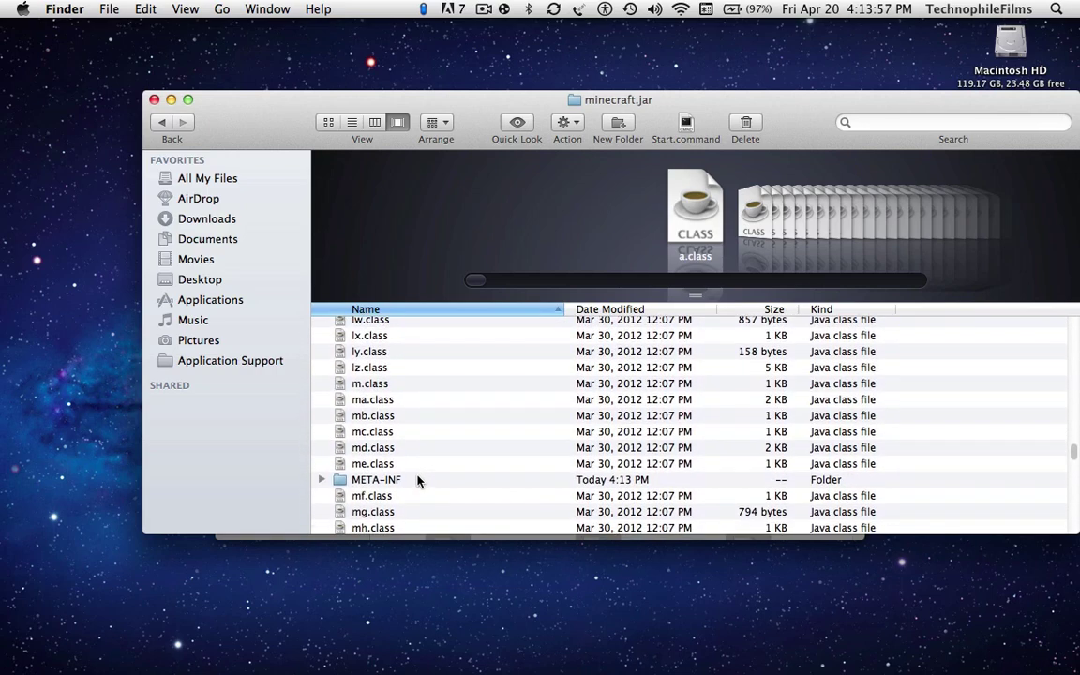
left_click(417, 480)
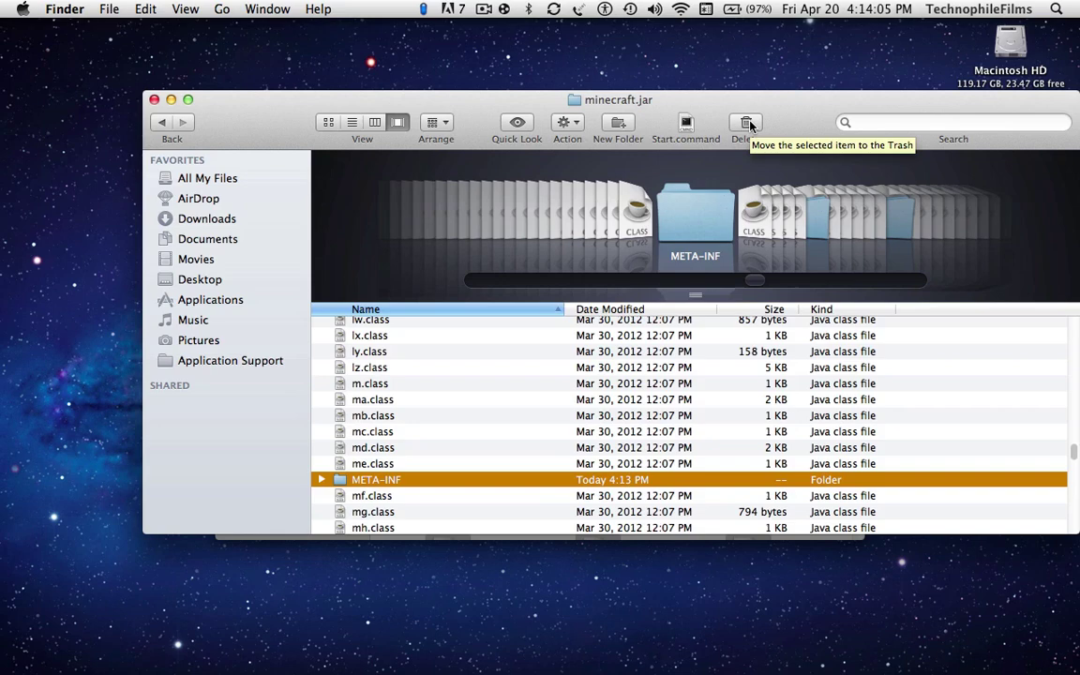
left_click(750, 125)
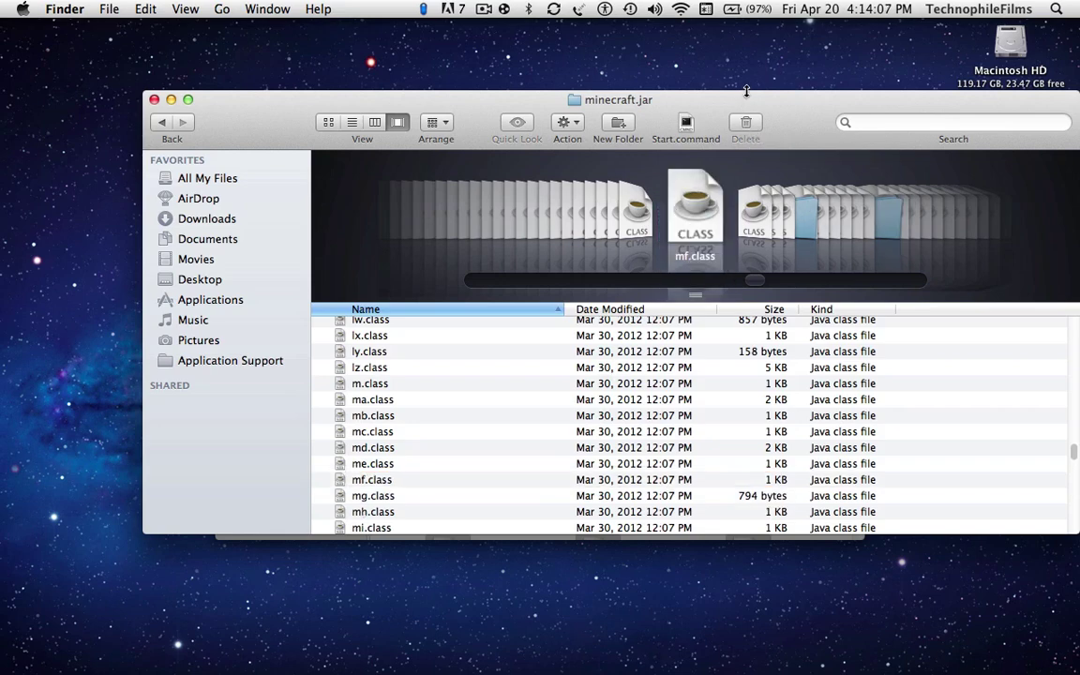
Step: Copy the mod's class files, except readme.txt, into minecraft.jar, replacing existing files
mouse_move(746, 91)
left_mouse_down()
mouse_move(706, 132)
mouse_move(675, 450)
mouse_move(600, 255)
mouse_move(559, 193)
mouse_move(772, 54)
left_mouse_up()
mouse_move(1031, 393)
left_mouse_down()
mouse_move(660, 139)
mouse_move(410, 431)
mouse_move(417, 497)
left_mouse_up()
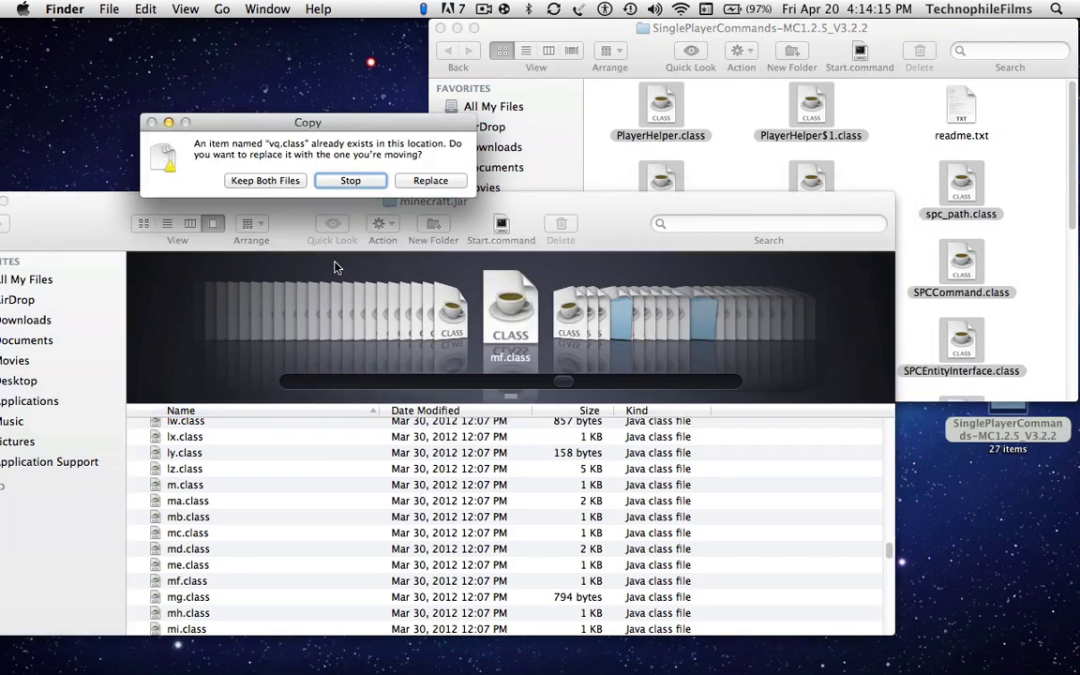
left_click(428, 180)
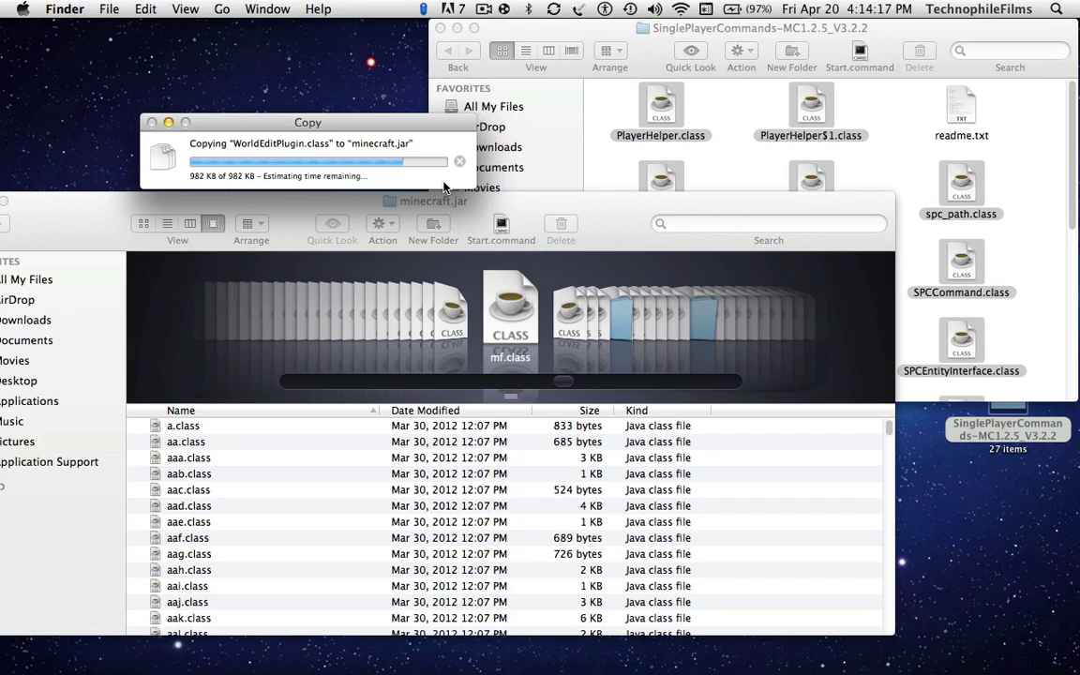
mouse_move(387, 203)
left_mouse_down()
mouse_move(596, 52)
mouse_move(372, 32)
mouse_move(614, 28)
left_mouse_up()
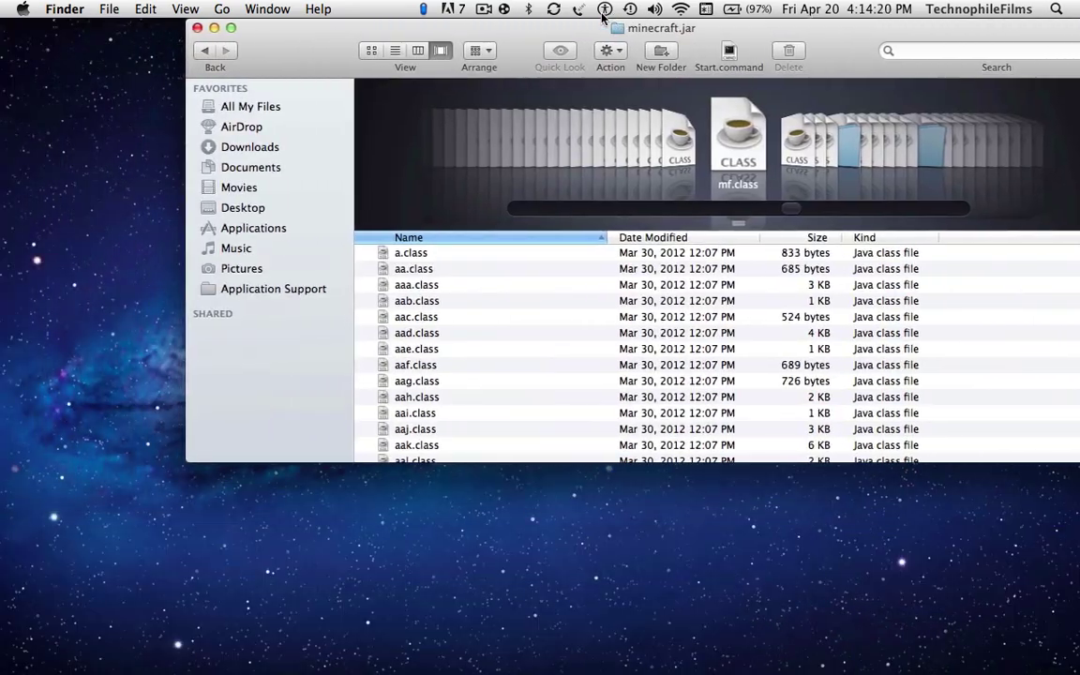
Step: Close both Finder windows, launch Minecraft from the Dock and log in
left_click(198, 30)
left_click(440, 28)
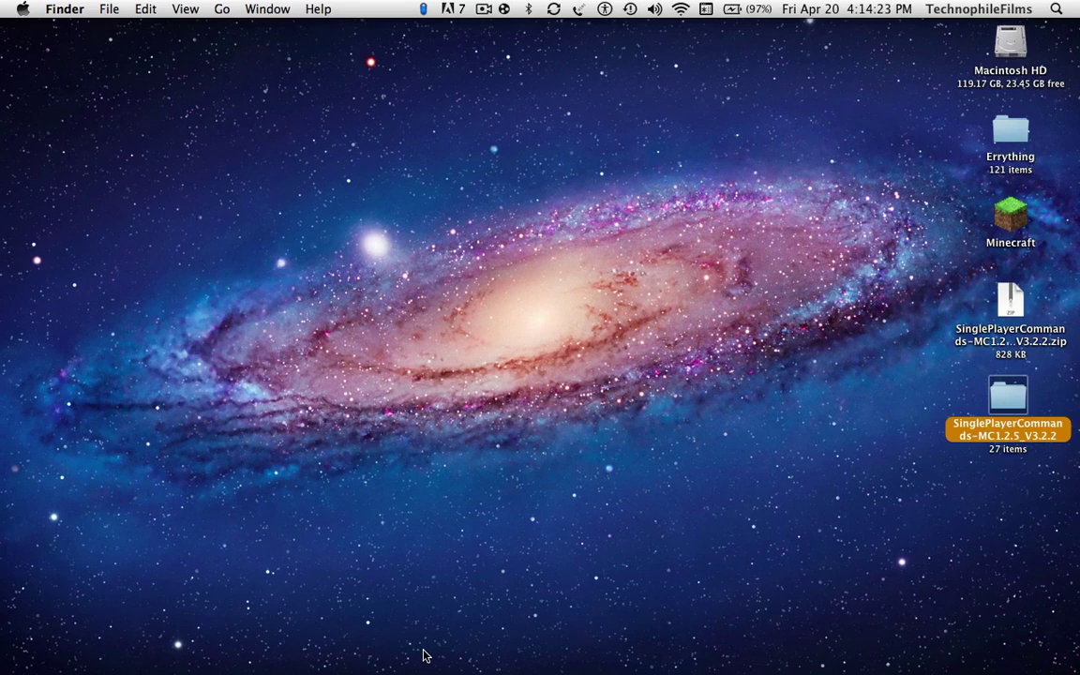
mouse_move(420, 667)
left_click(472, 663)
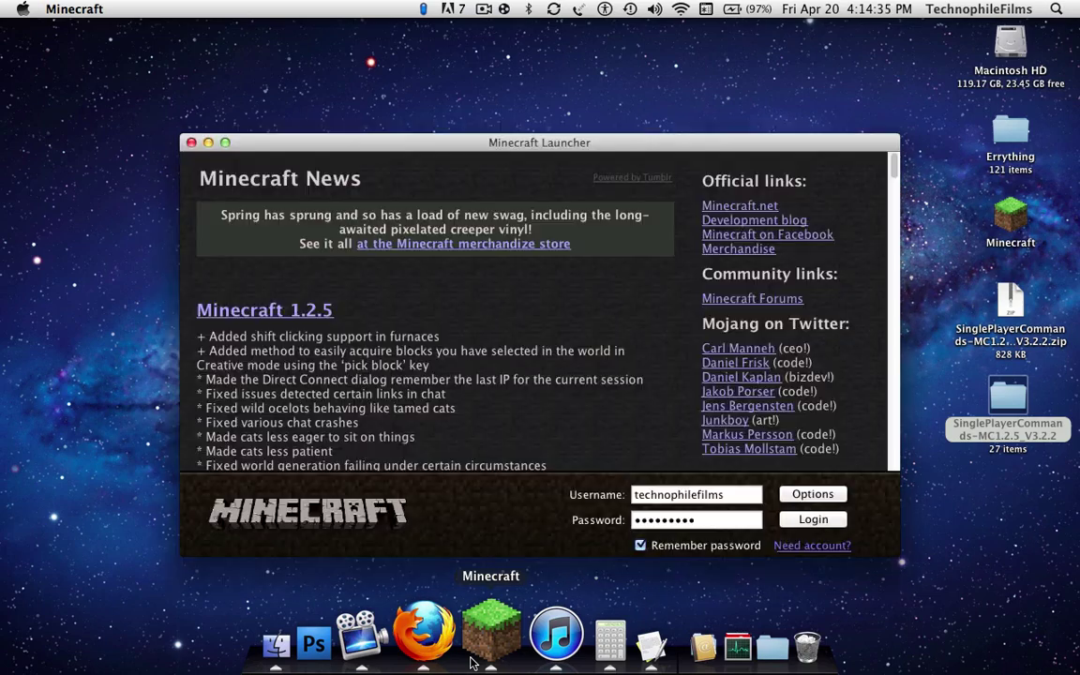
left_click(794, 523)
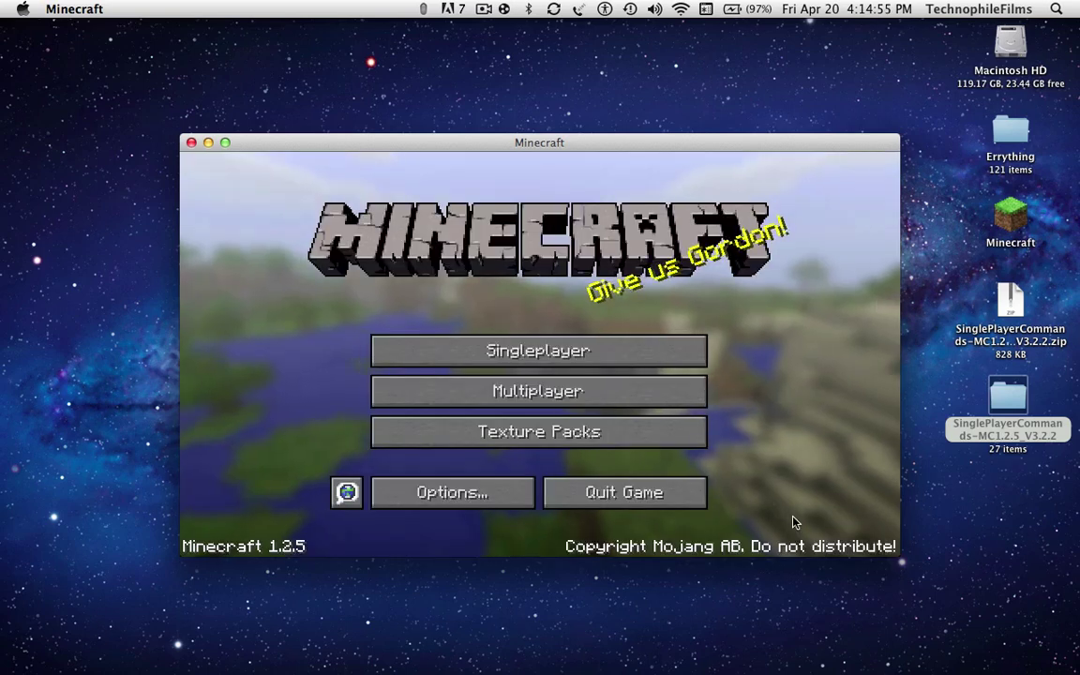
Step: Create a new singleplayer world named POOTIS
left_click(646, 351)
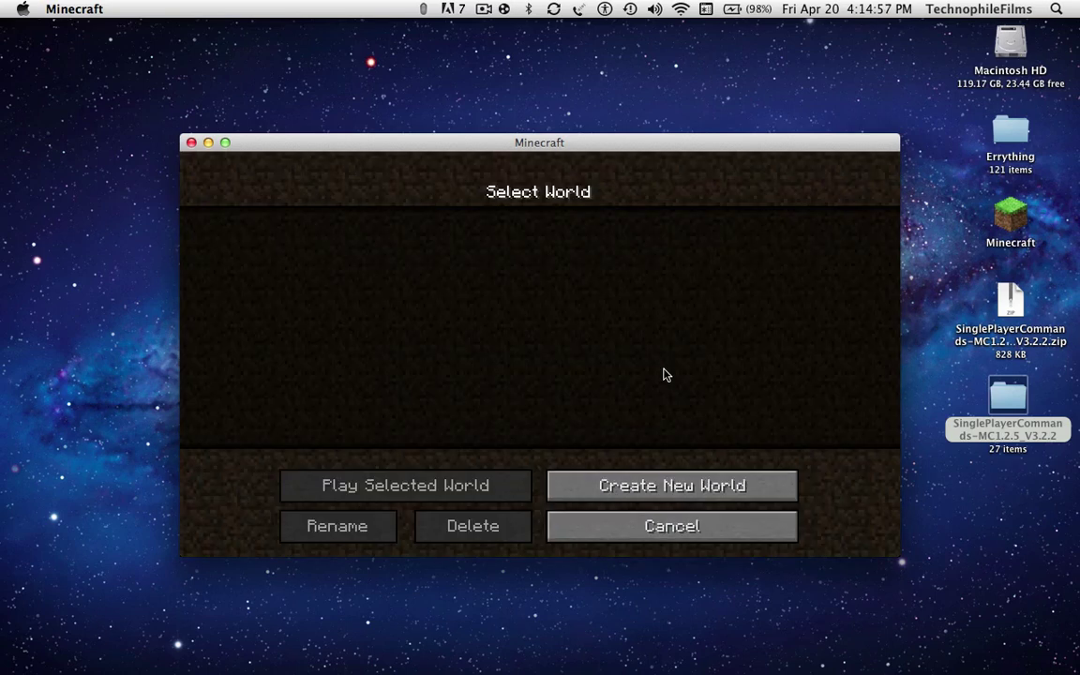
left_click(658, 497)
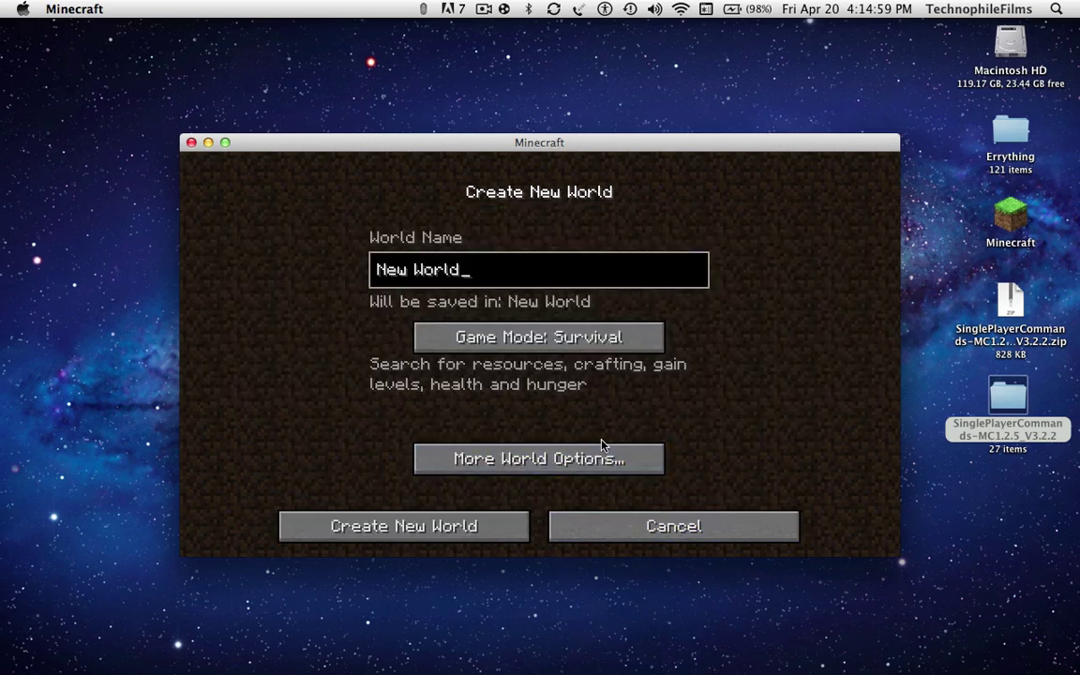
key("BackSpace")
key("BackSpace")
key("BackSpace")
key("BackSpace")
type("POOTIS")
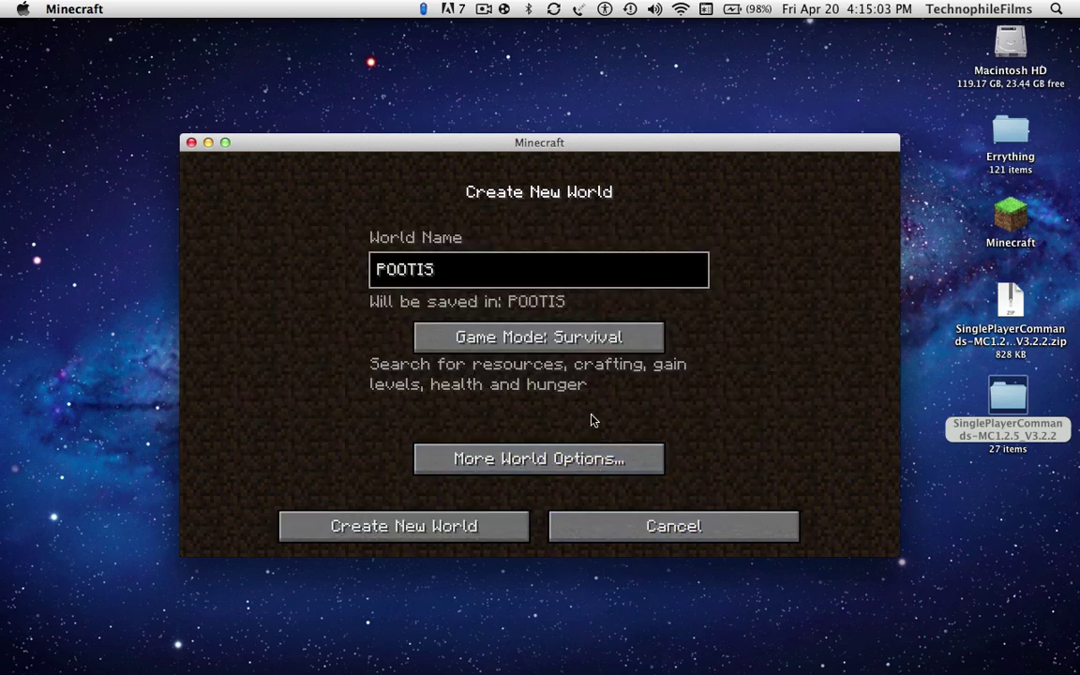
left_click(483, 518)
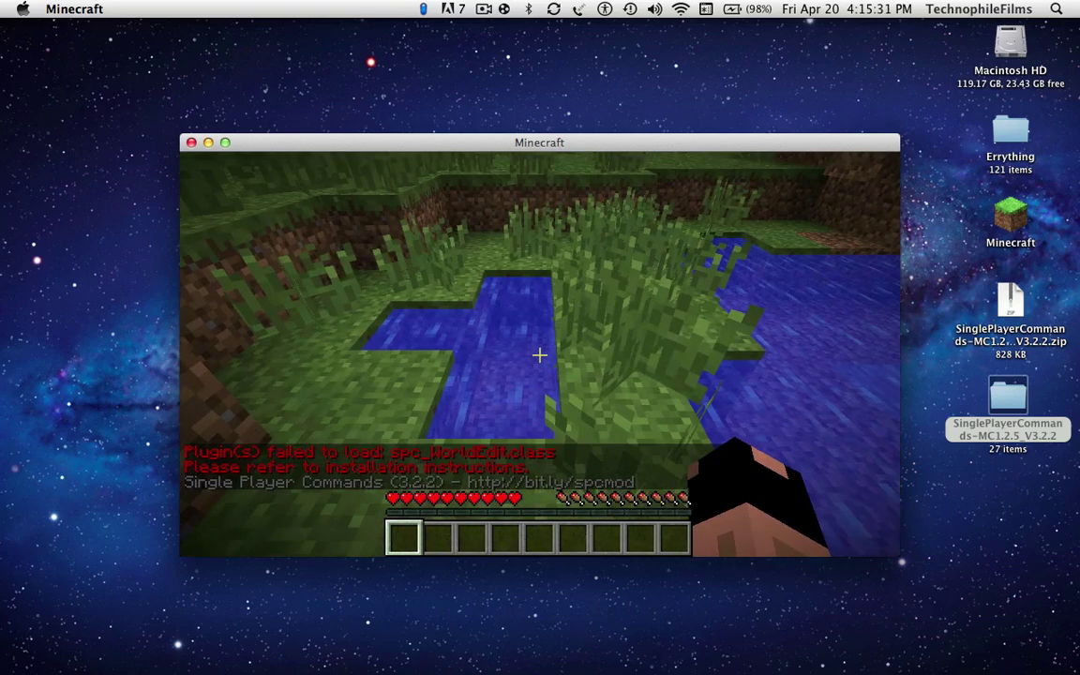
Step: Run the chat commands 'give 35' for 64 wool and 'give stone 90000'
key("w")
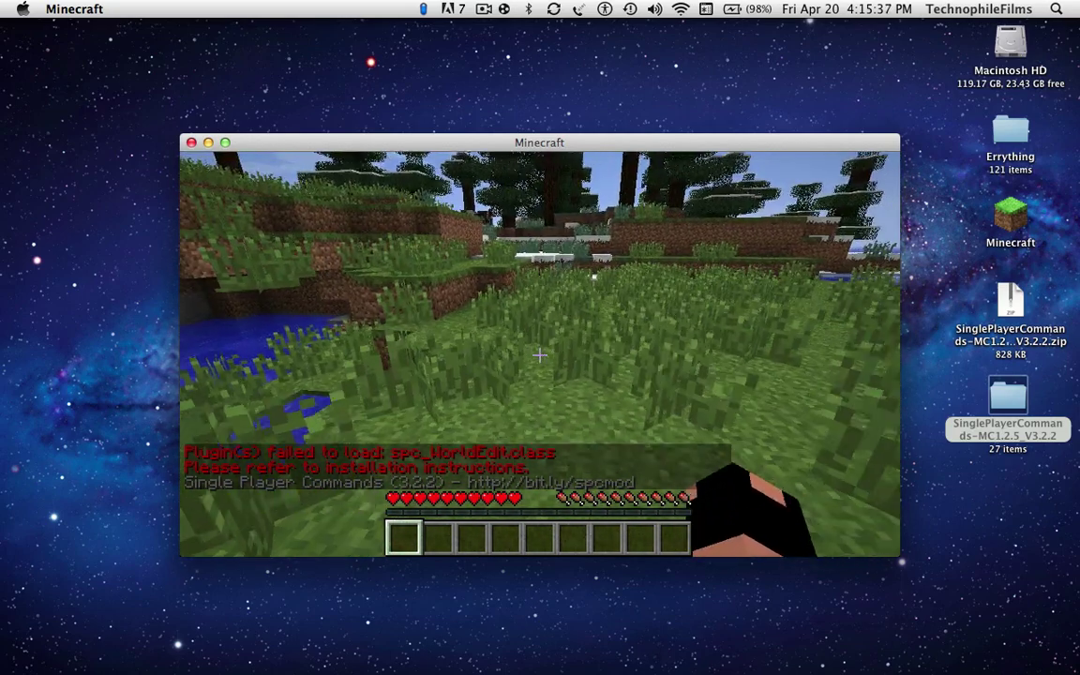
key("t")
type("gig")
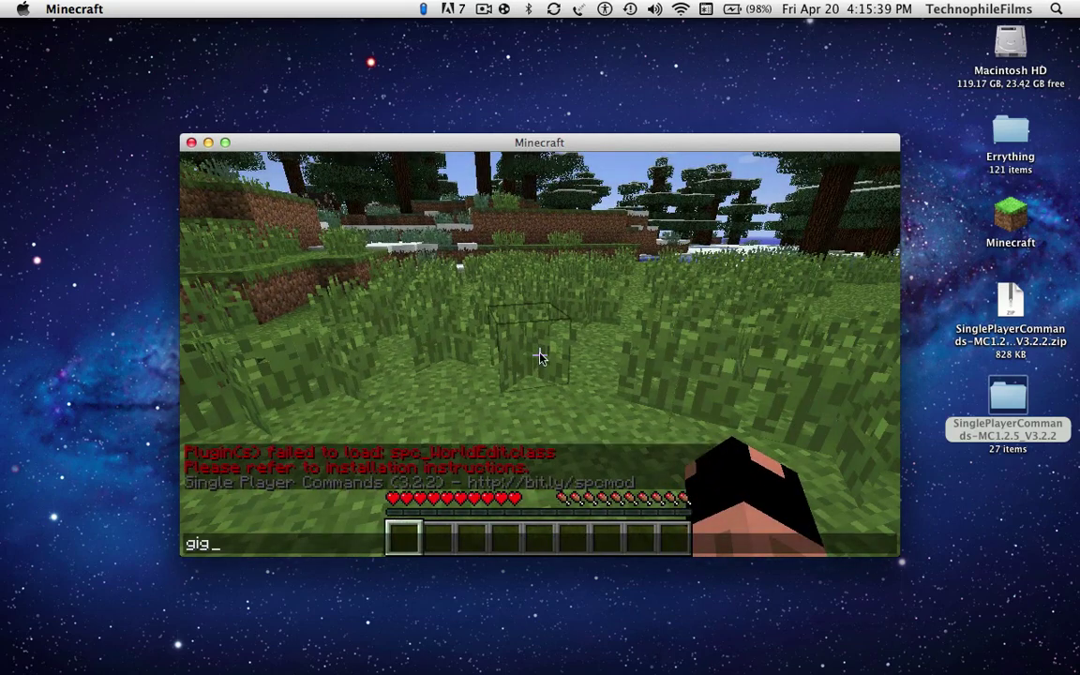
key("BackSpace")
key("BackSpace")
type("ive 35")
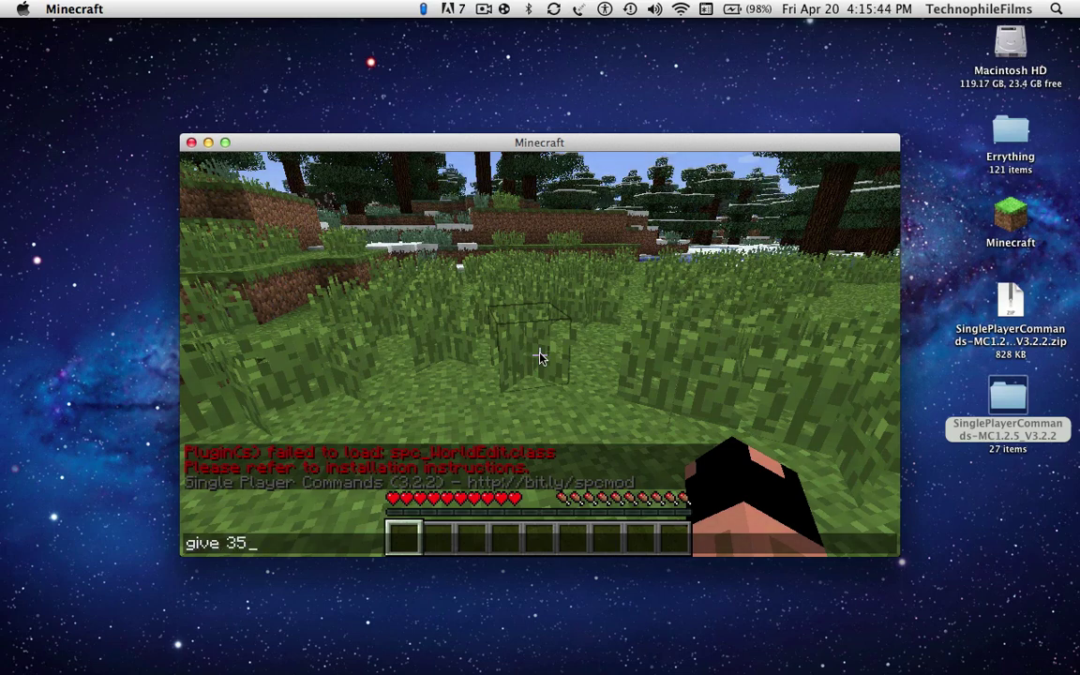
key("Return")
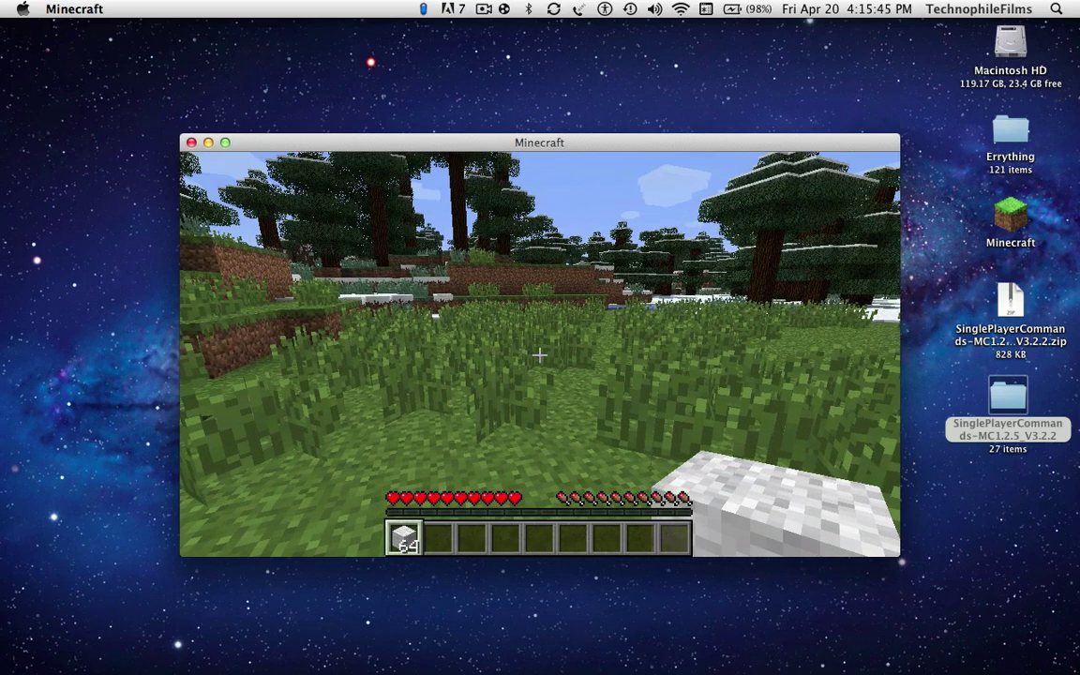
key("t")
type("give stone 90000")
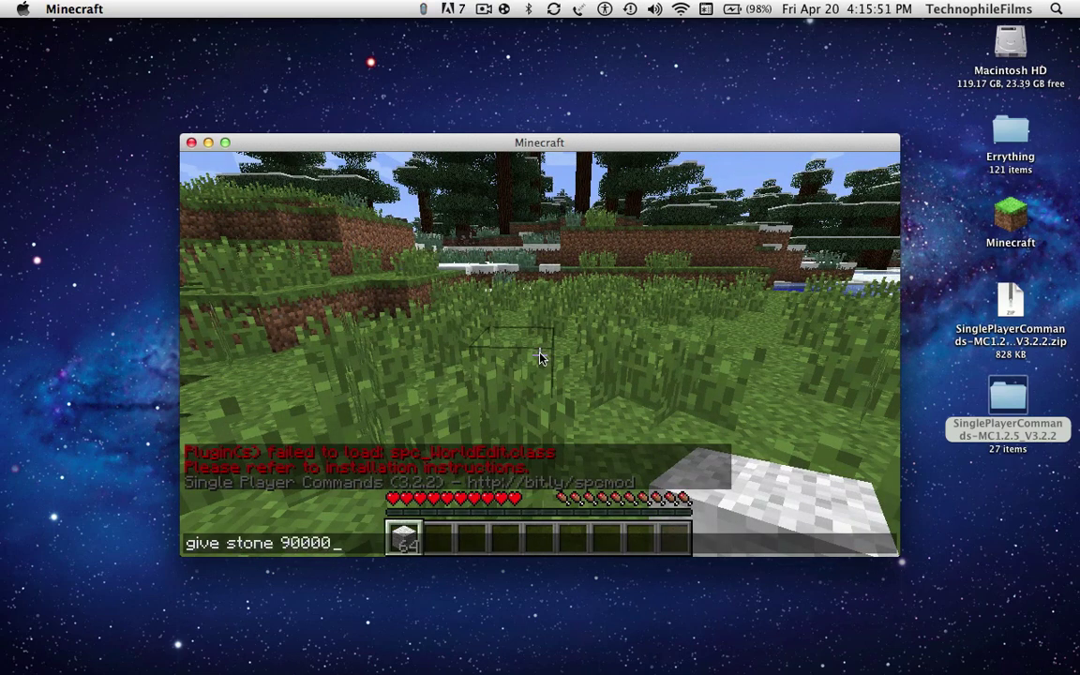
key("Return")
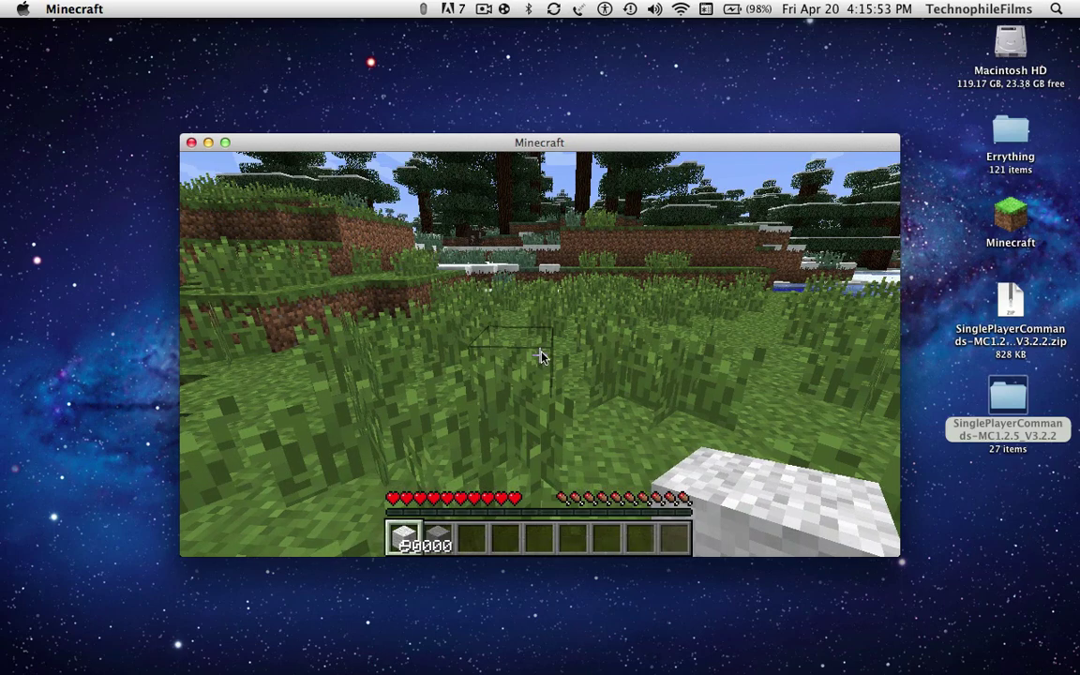
Step: Select the stone stack and place stone blocks on the grass, leaving 89970
scroll(540, 354, "down", 2)
scroll(540, 355, "up", 1)
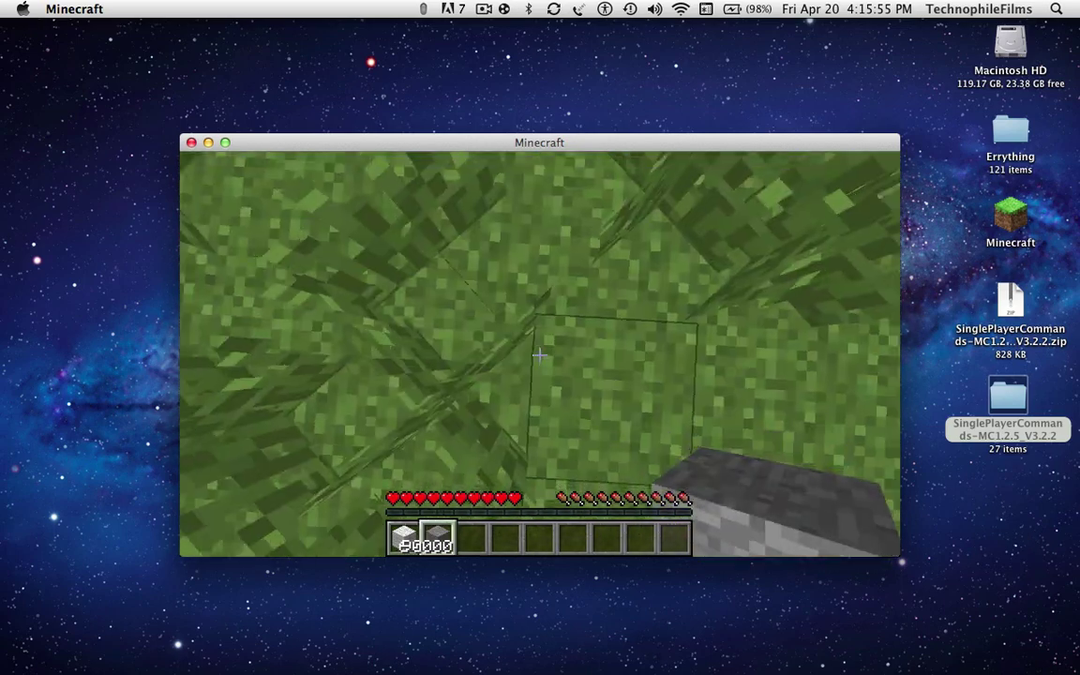
right_click(539, 354)
right_click(539, 355)
right_click(540, 354)
right_click(540, 354)
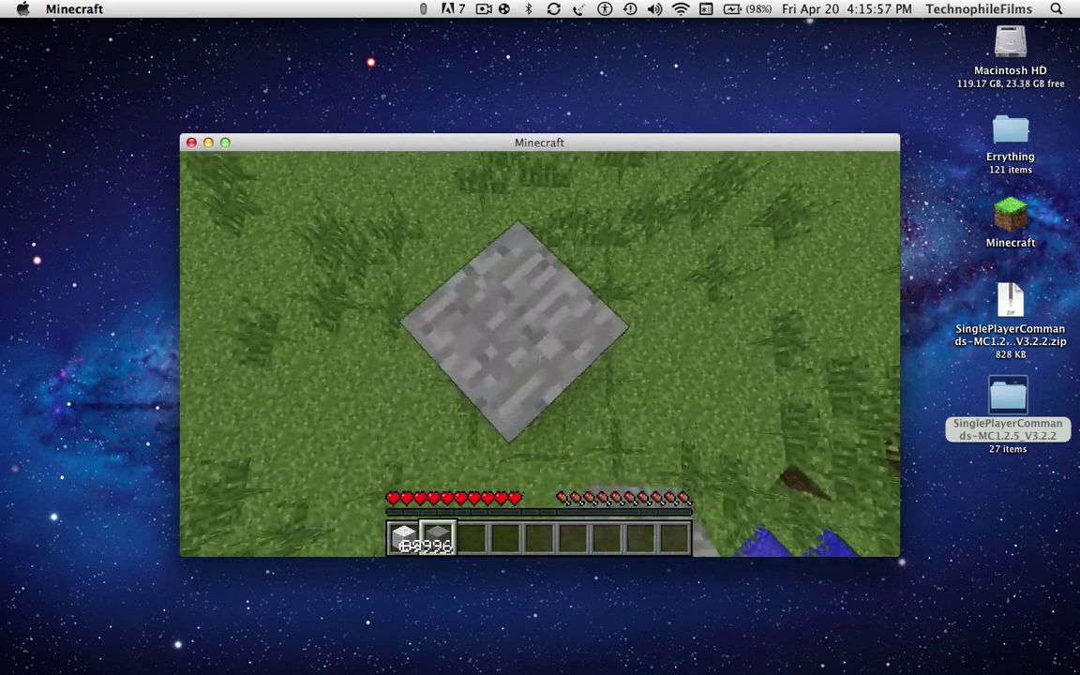
right_click(540, 355)
right_click(540, 354)
right_click(540, 354)
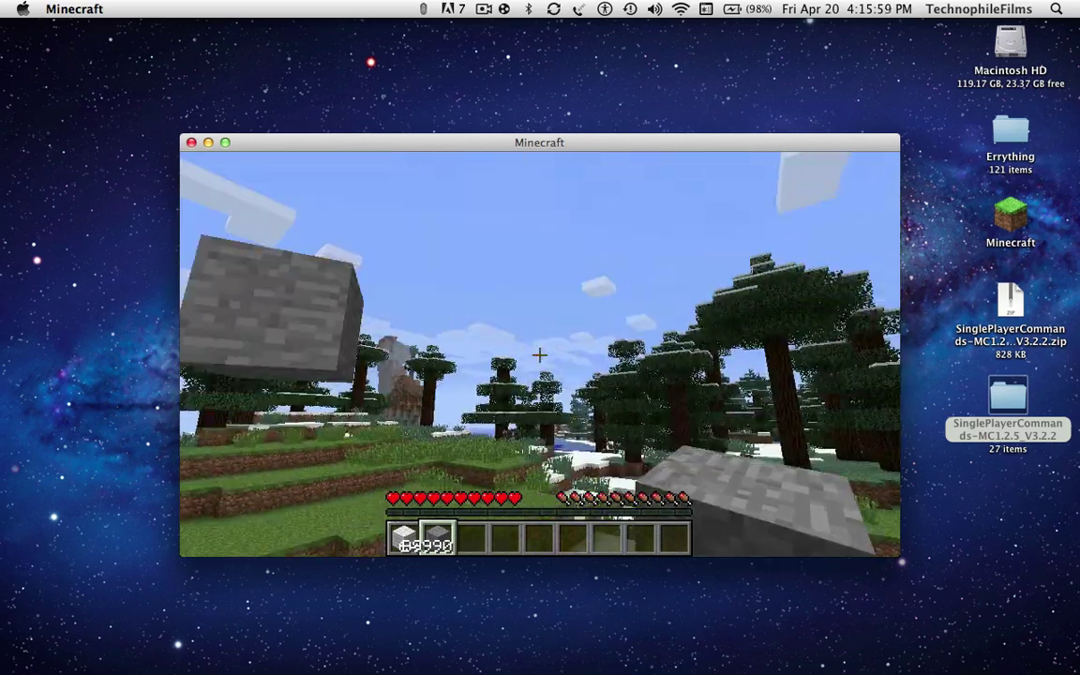
right_click(540, 354)
right_click(540, 354)
right_click(540, 355)
right_click(540, 354)
right_click(540, 355)
right_click(540, 354)
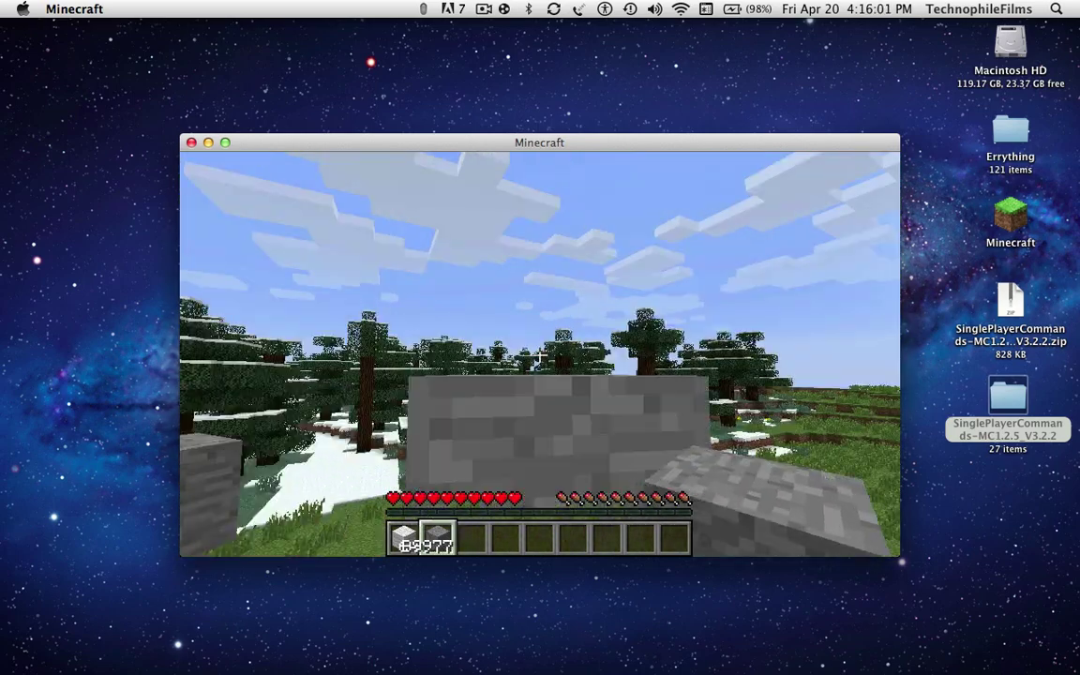
right_click(540, 355)
right_click(540, 355)
right_click(540, 355)
right_click(540, 355)
right_click(539, 354)
right_click(540, 354)
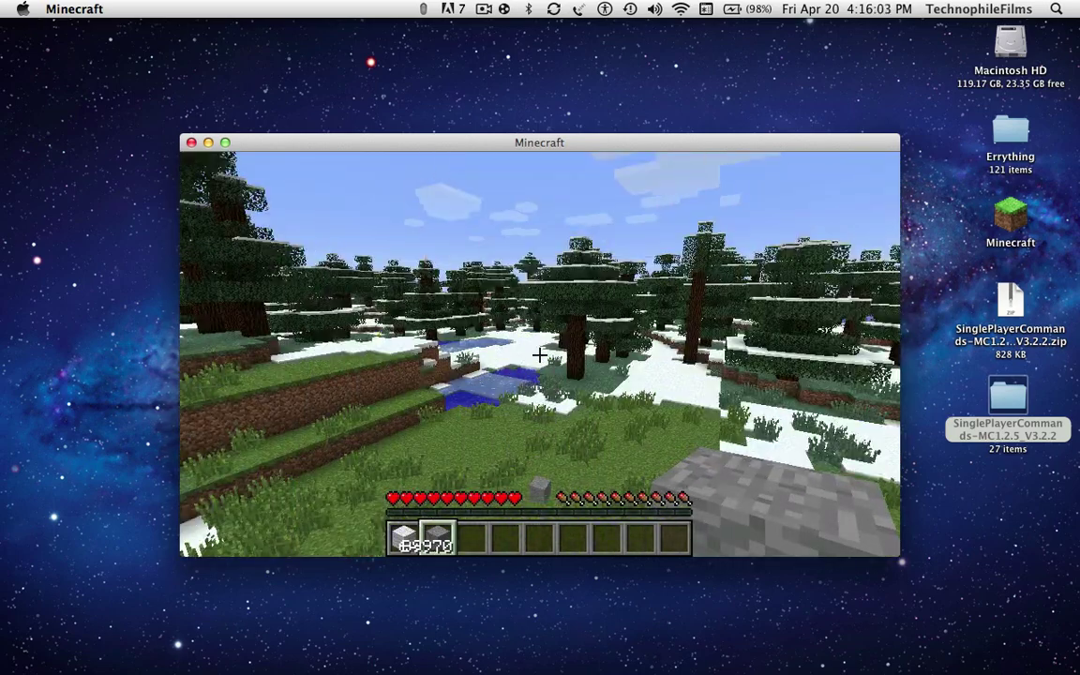